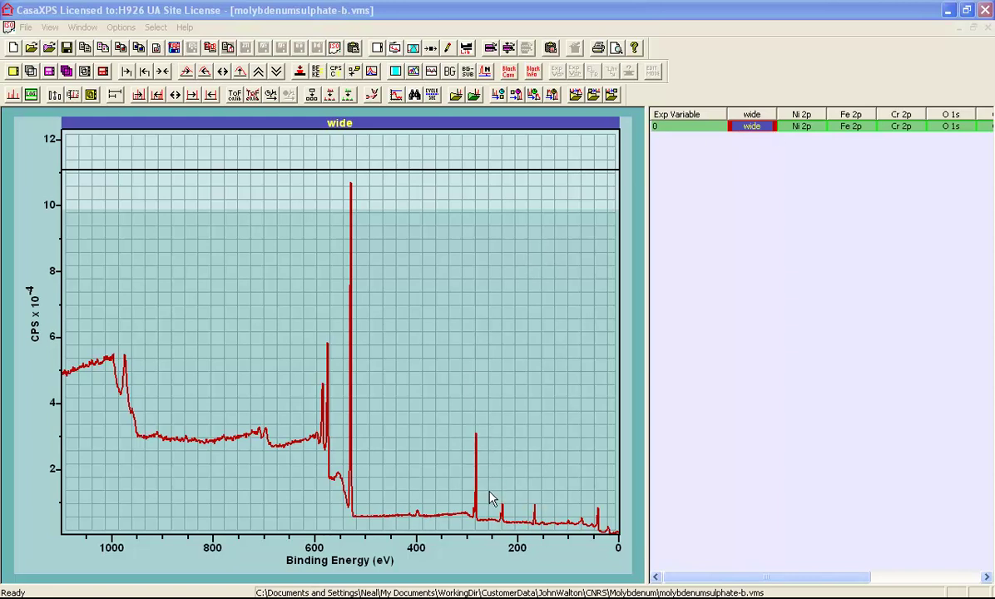
Zoom onto the peak near 230 eV, then widen the survey to about 320–150 eV, keeping the intensity scale.
{"action": "left_click_drag", "start_coordinate": [489, 491], "coordinate": [513, 525]}
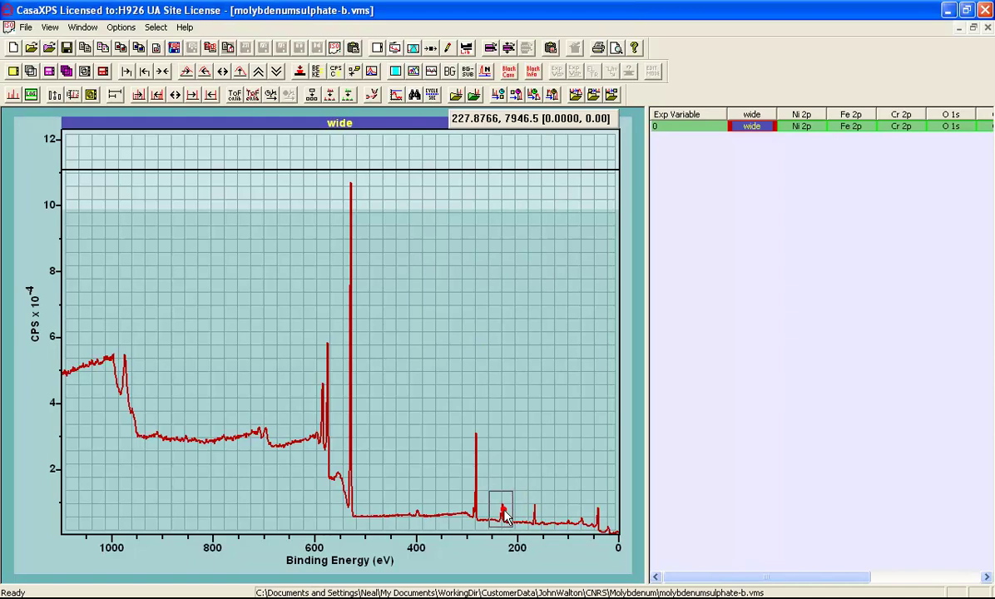
{"action": "left_click", "coordinate": [509, 521]}
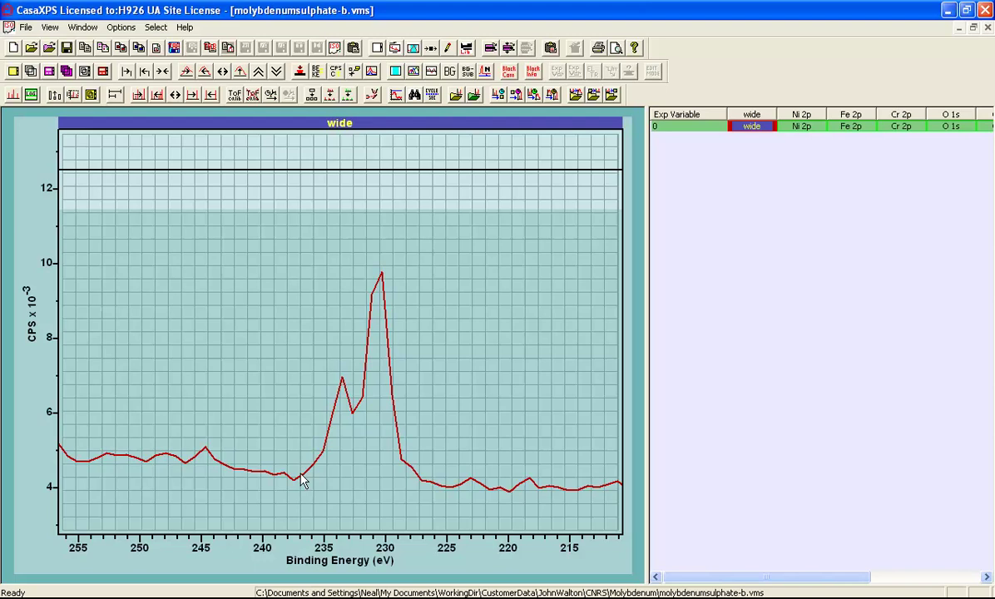
{"action": "left_click", "coordinate": [175, 93]}
{"action": "left_click", "coordinate": [175, 93]}
{"action": "left_click", "coordinate": [175, 93]}
{"action": "left_click", "coordinate": [176, 93]}
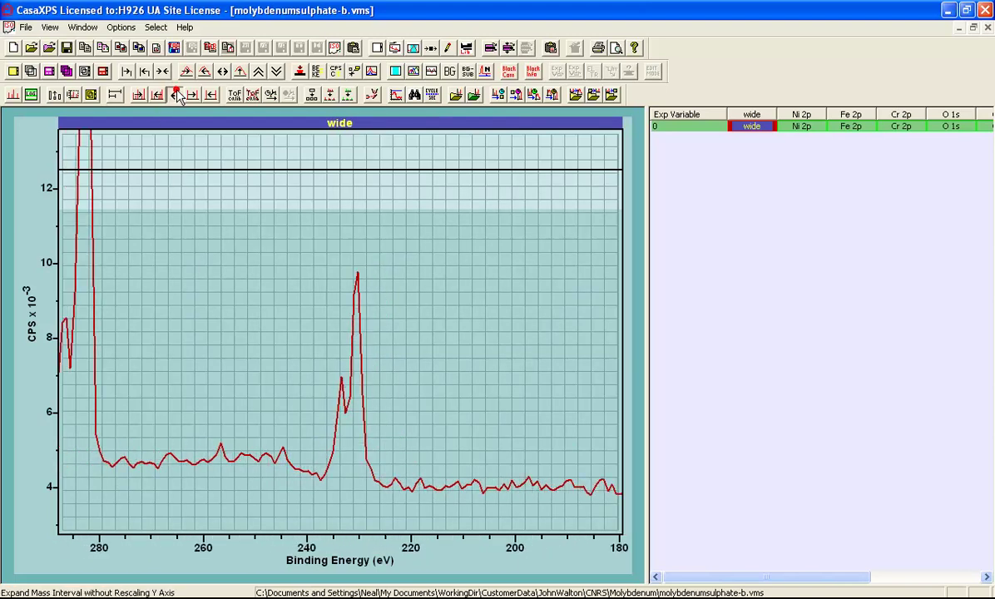
{"action": "left_click", "coordinate": [175, 93]}
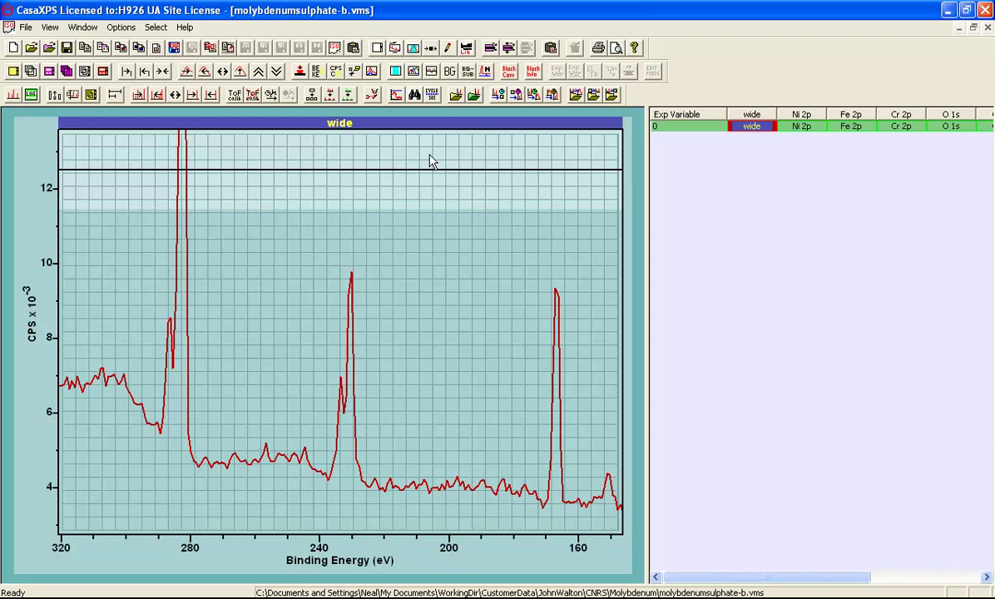
Mark the sulfur (S 2s, S 2p) and molybdenum (Mo 3d) line positions from the Element Library periodic table.
{"action": "left_click", "coordinate": [430, 48]}
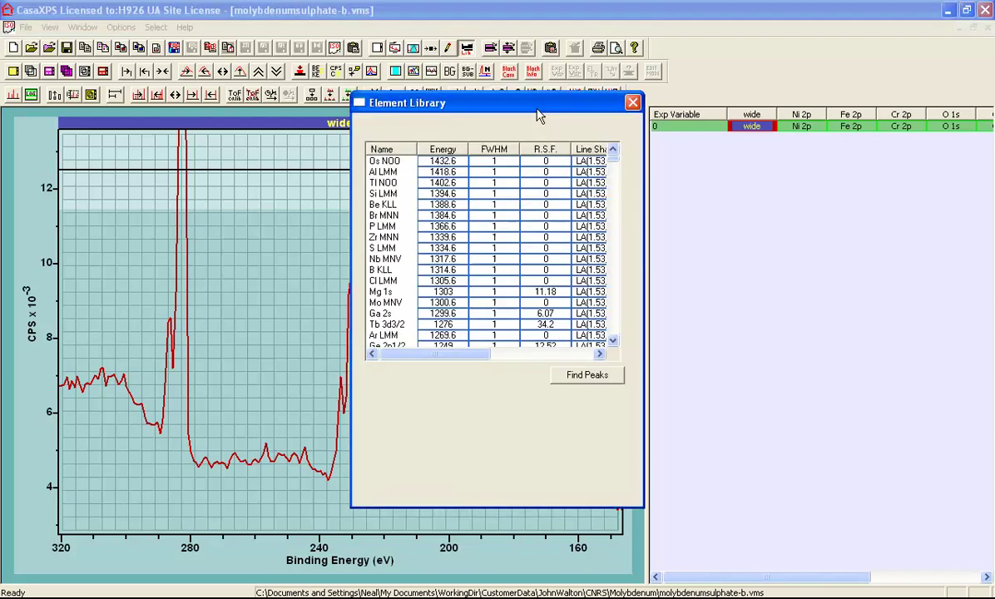
{"action": "left_click", "coordinate": [448, 126]}
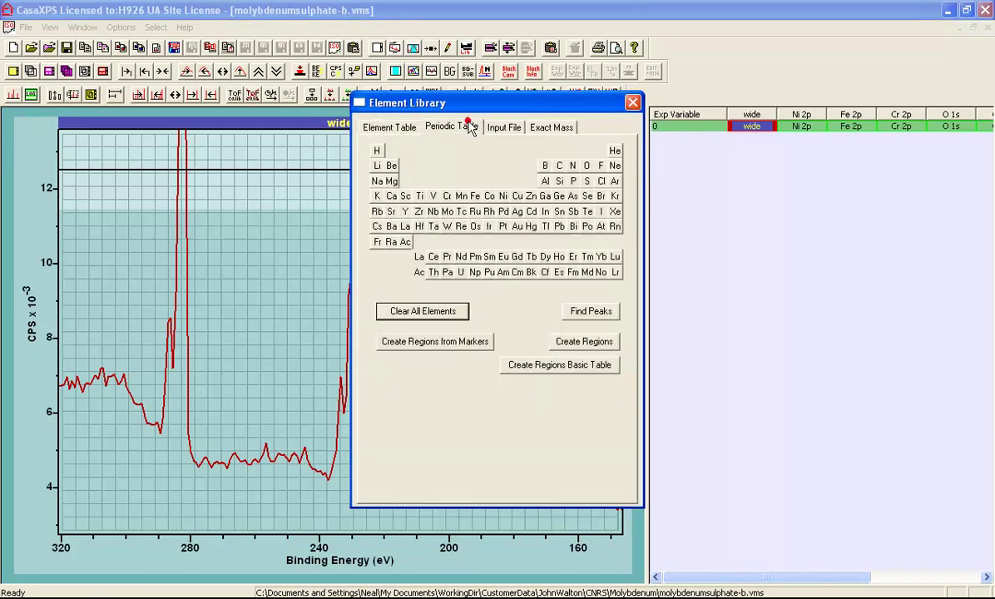
{"action": "left_click", "coordinate": [587, 182]}
{"action": "left_click_drag", "start_coordinate": [510, 106], "coordinate": [815, 151]}
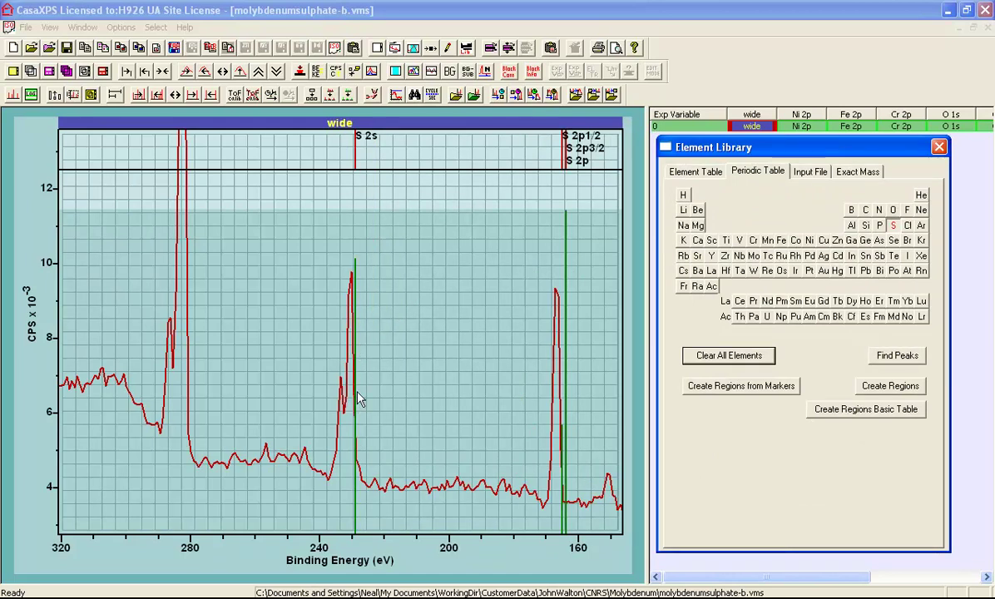
{"action": "left_click", "coordinate": [754, 256]}
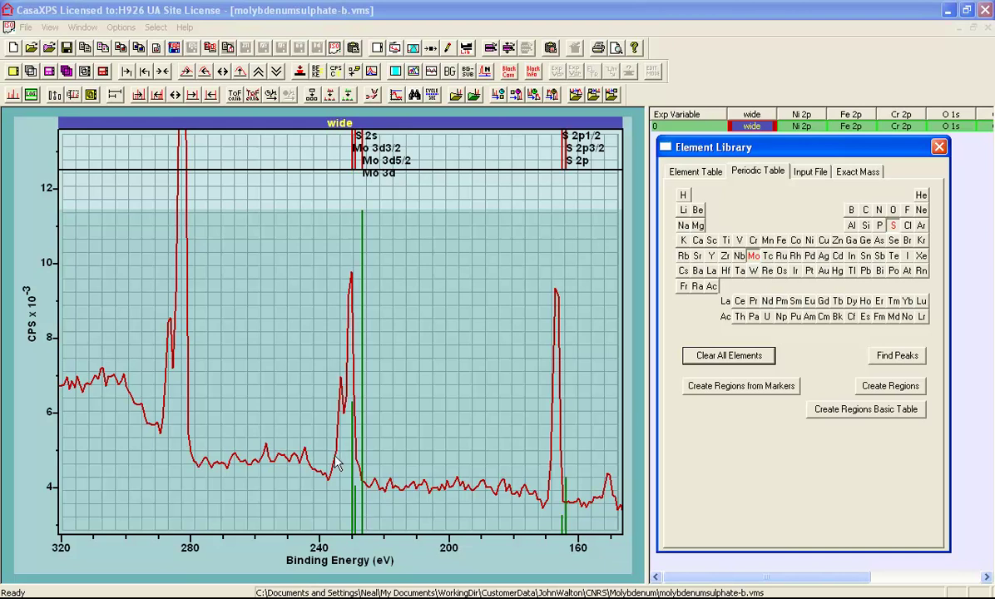
Widen the survey range, then zoom onto the Mo 3p peaks around 445–365 eV.
{"action": "left_click", "coordinate": [175, 94]}
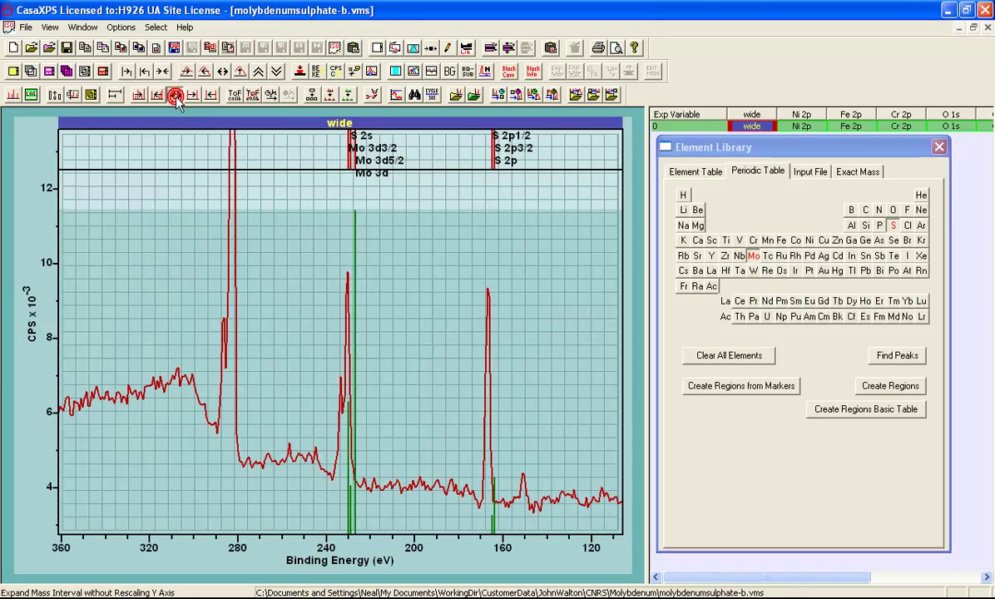
{"action": "left_click", "coordinate": [175, 94]}
{"action": "left_click", "coordinate": [175, 94]}
{"action": "left_click", "coordinate": [175, 94]}
{"action": "left_click", "coordinate": [176, 96]}
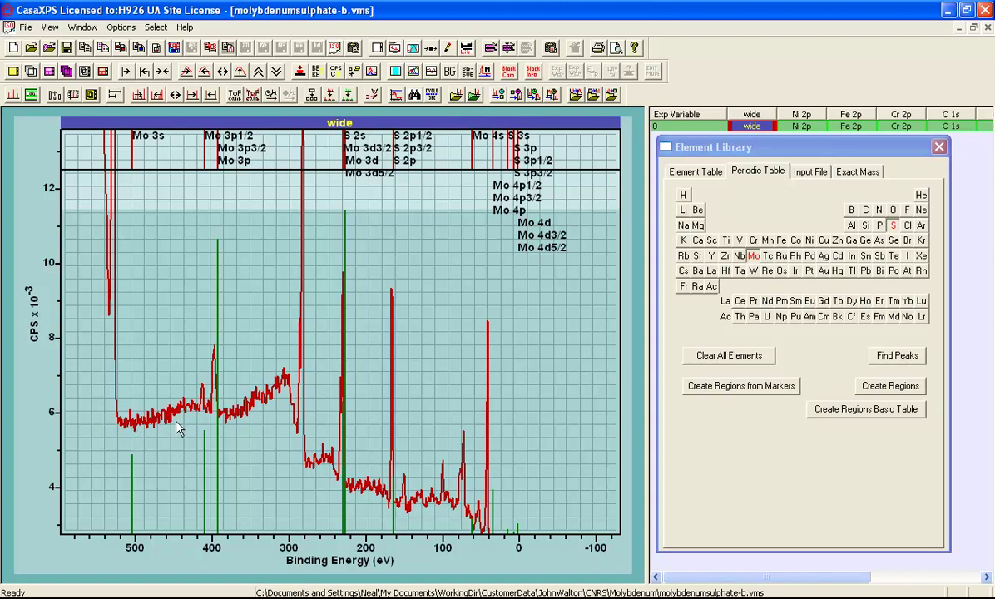
{"action": "left_click_drag", "start_coordinate": [175, 308], "coordinate": [225, 441]}
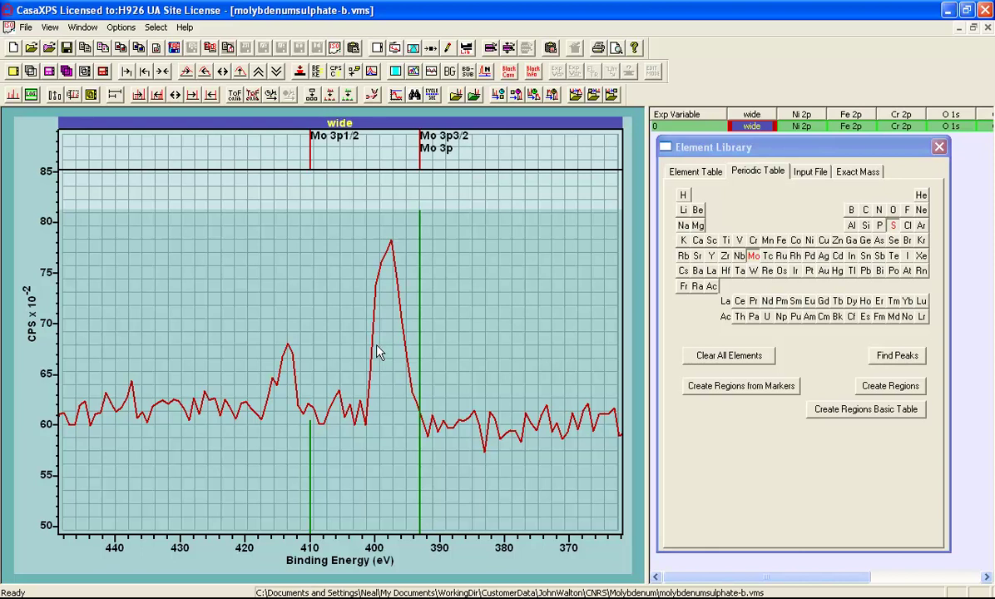
Add the N 1s marker near 399 eV beside the Mo 3p lines.
{"action": "left_click", "coordinate": [877, 211]}
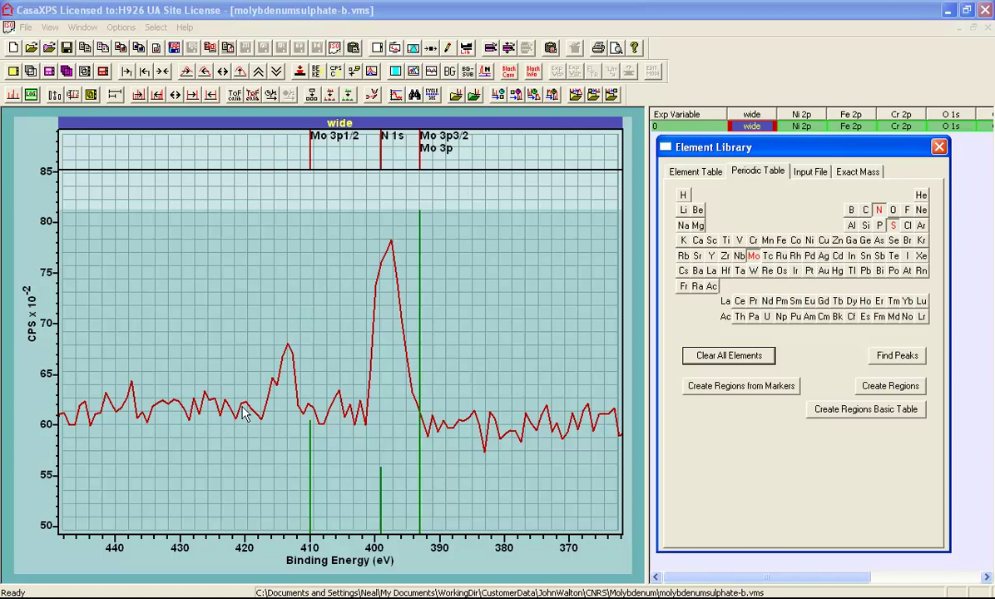
{"action": "left_click", "coordinate": [470, 358]}
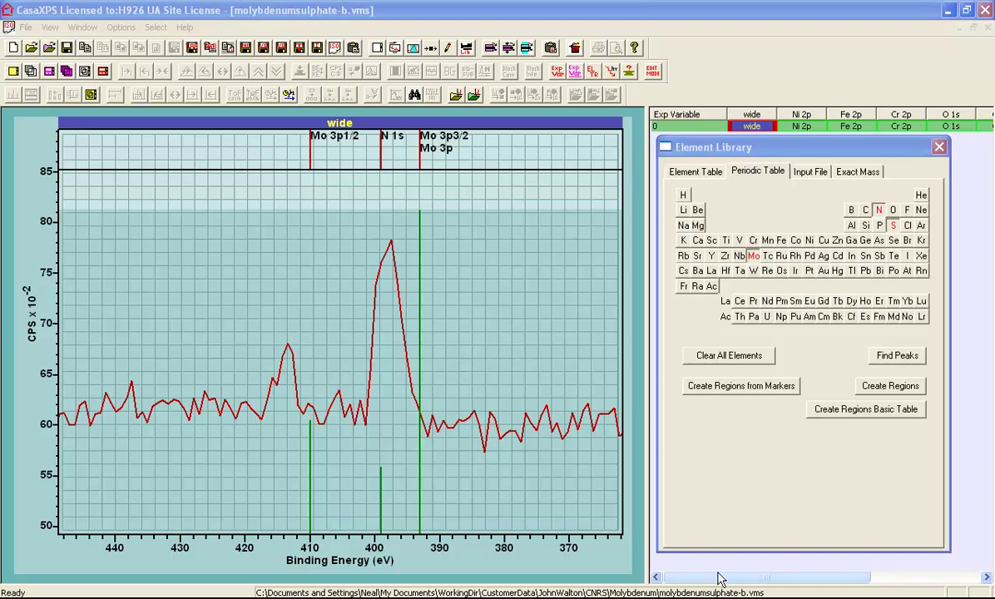
Show the molybdenumsulphate-b Mo 3d region spectrum with its doublet near 236 and 233 eV.
{"action": "left_click_drag", "start_coordinate": [720, 583], "coordinate": [889, 582]}
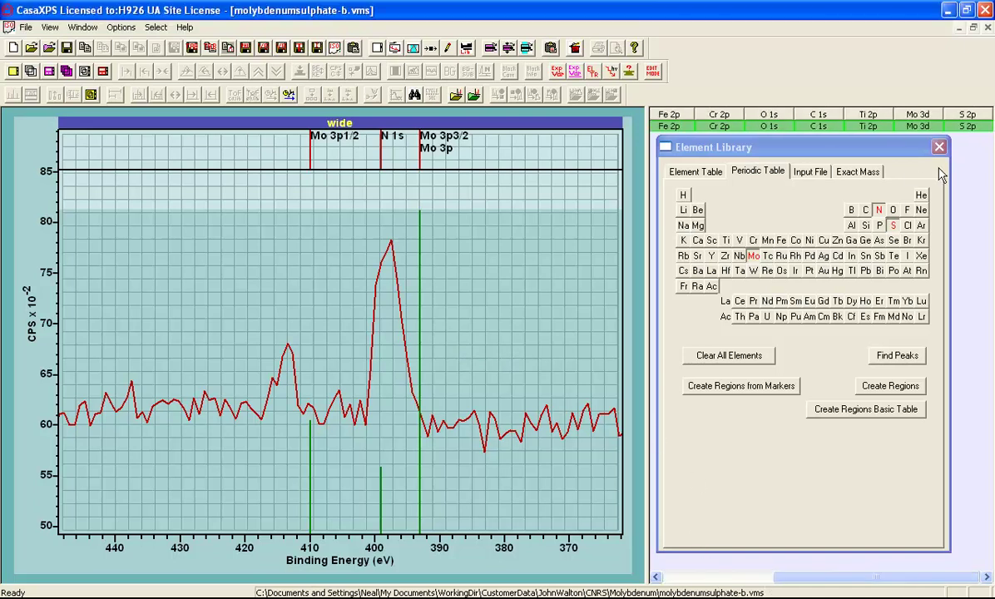
{"action": "left_click", "coordinate": [915, 127]}
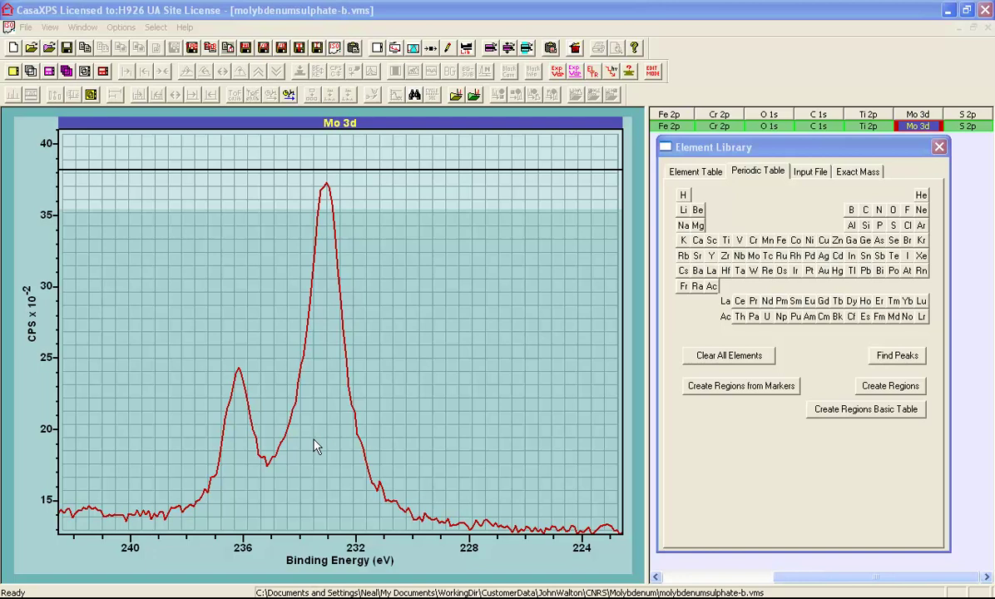
Open 1036-S4-0V-adjusted.vms from recent files and show its fitted Mo 3d spectrum from row 5.
{"action": "left_click", "coordinate": [24, 28]}
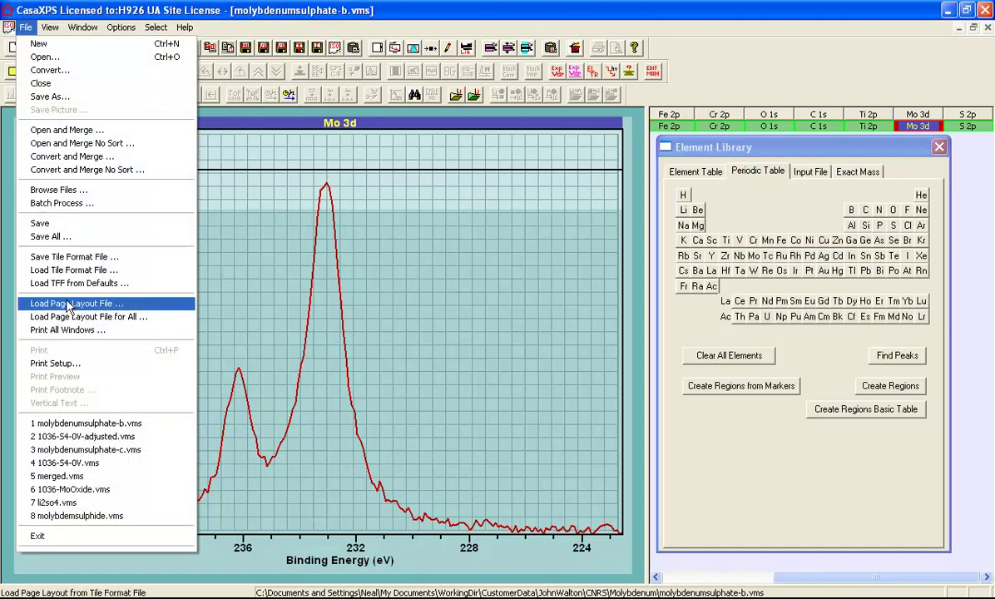
{"action": "left_click", "coordinate": [83, 437]}
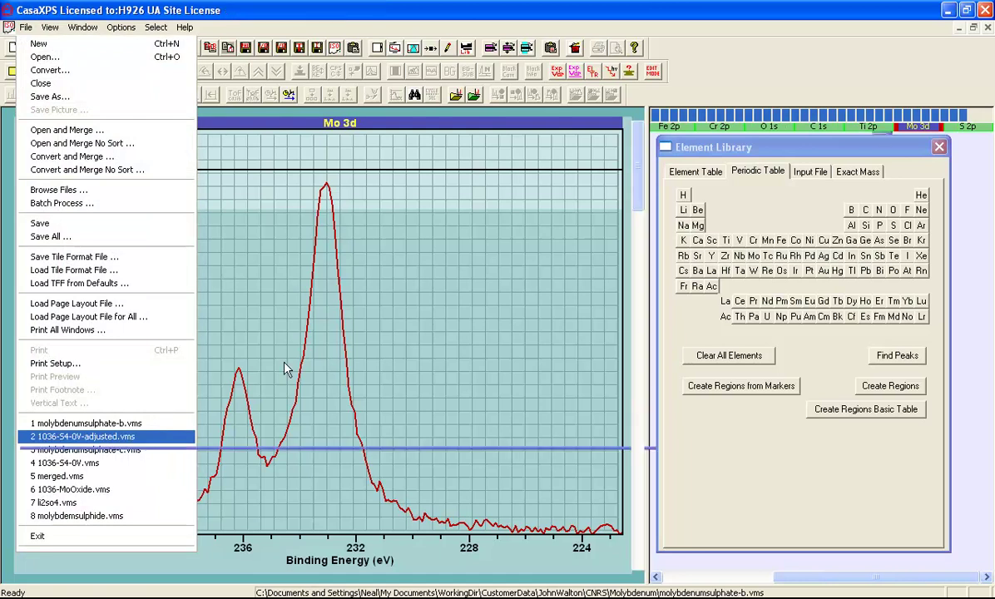
{"action": "left_click", "coordinate": [939, 147]}
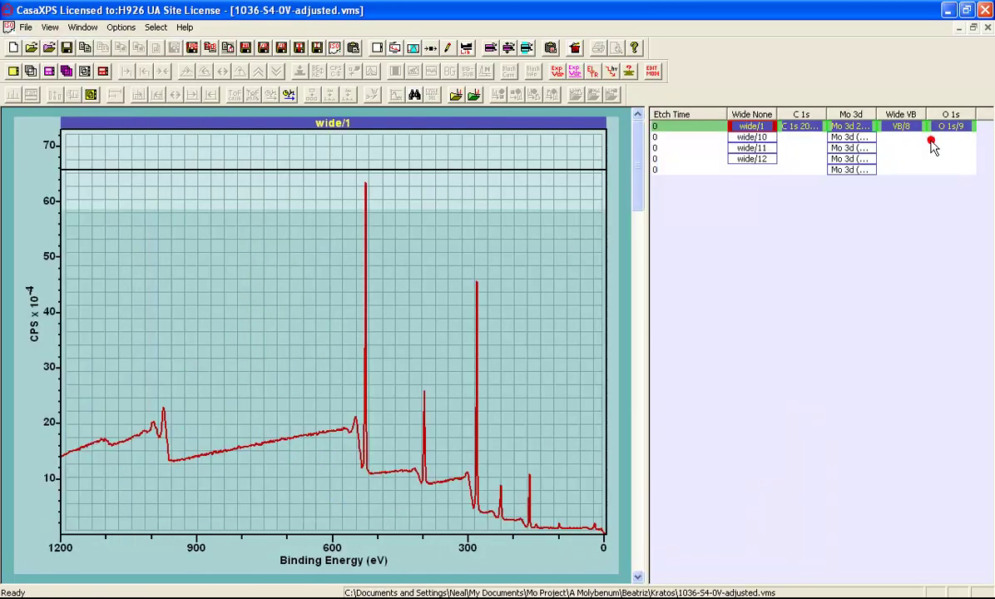
{"action": "double_click", "coordinate": [855, 171]}
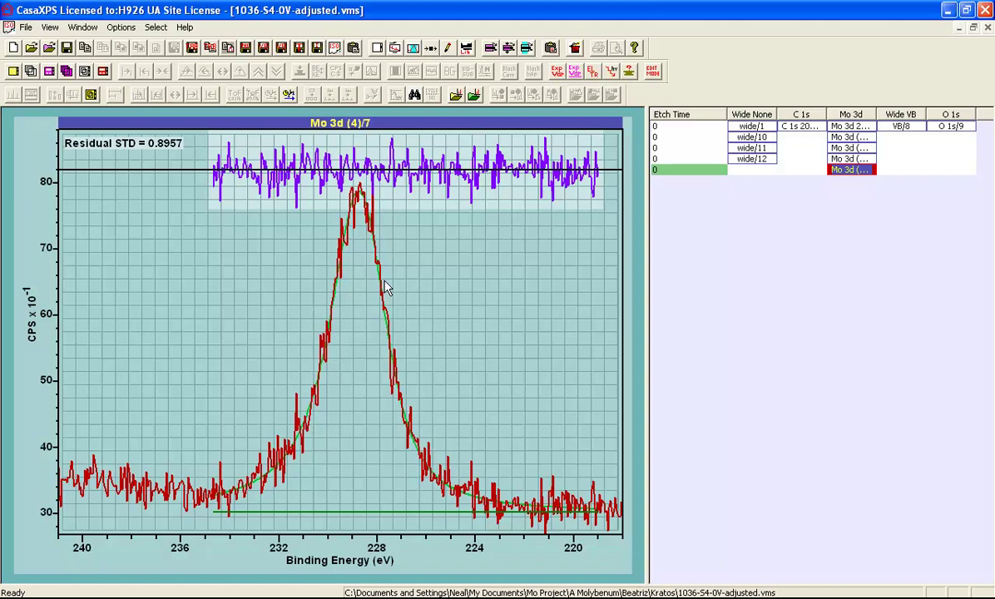
{"action": "left_click", "coordinate": [212, 270]}
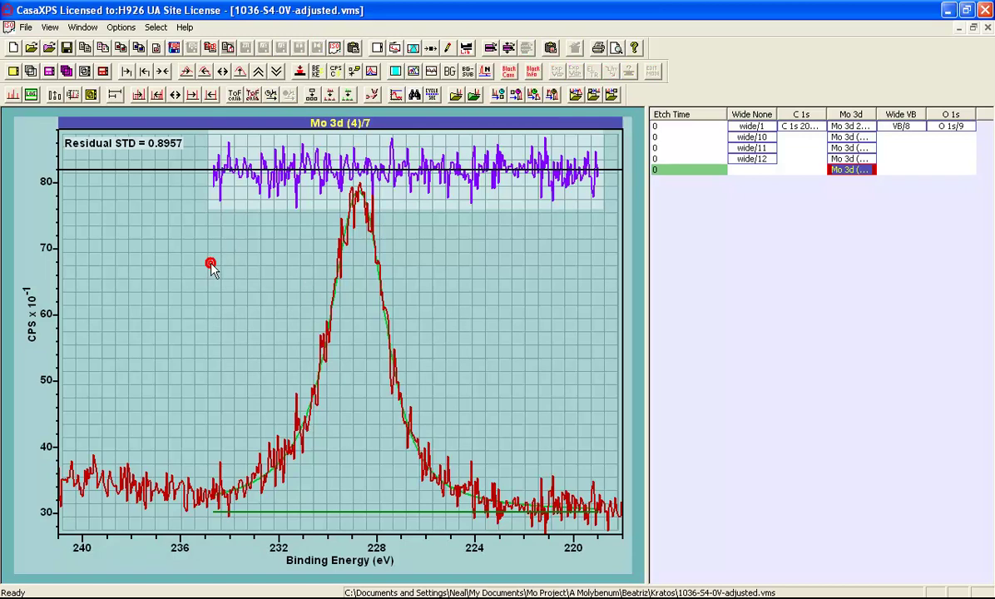
Review the Mo 3d component: ST(1.2)LA(1.66) line shape, 228.7672 eV position, FWHM 2.63434.
{"action": "left_click", "coordinate": [412, 48]}
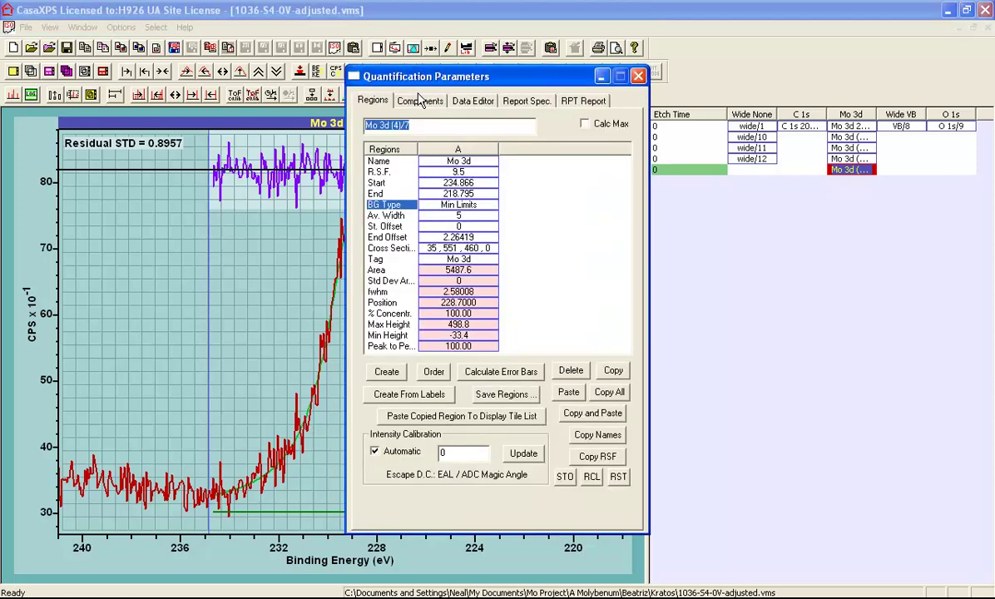
{"action": "left_click", "coordinate": [420, 100]}
{"action": "left_click_drag", "start_coordinate": [431, 80], "coordinate": [710, 113]}
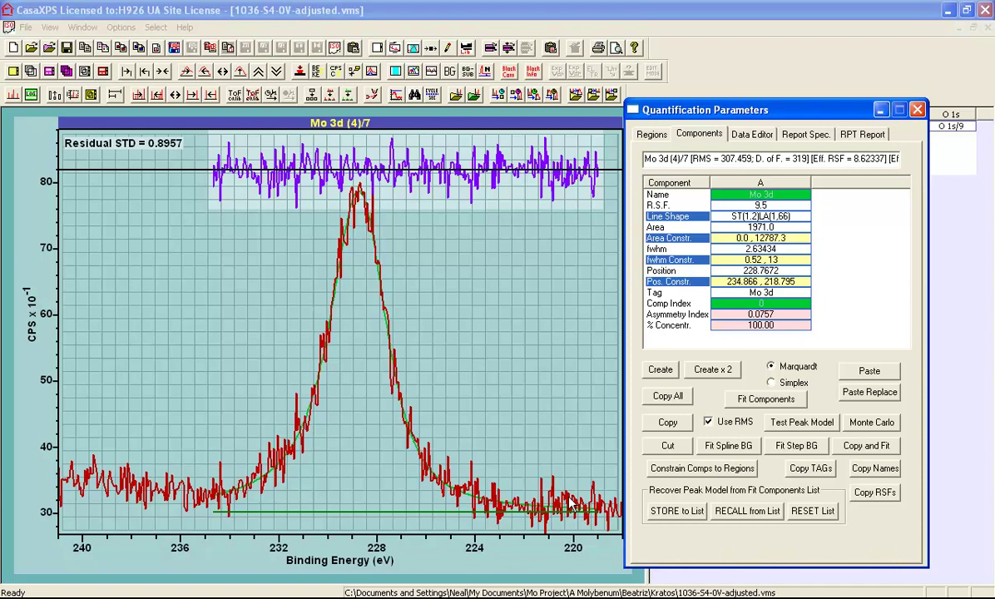
{"action": "left_click", "coordinate": [488, 467]}
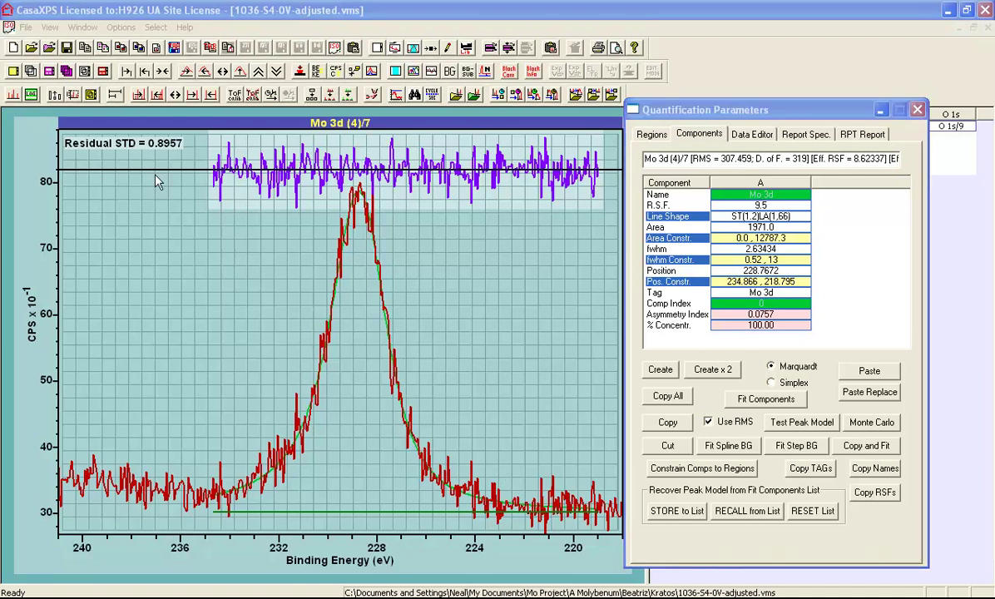
Switch to molybdenumsulphate-b.vms to show its raw Mo 3d doublet near 236 and 233 eV.
{"action": "left_click", "coordinate": [82, 26]}
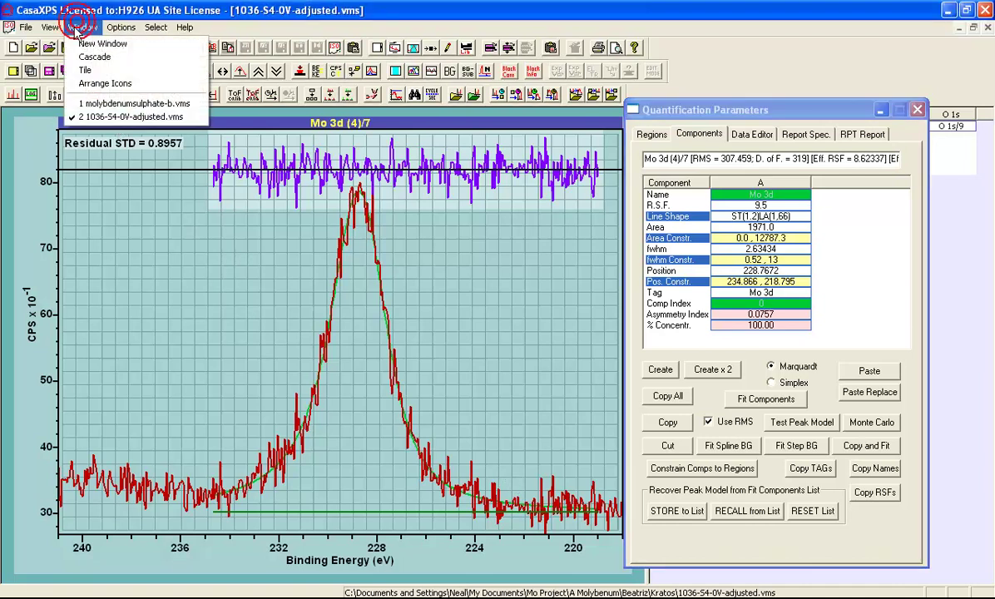
{"action": "left_click", "coordinate": [83, 103]}
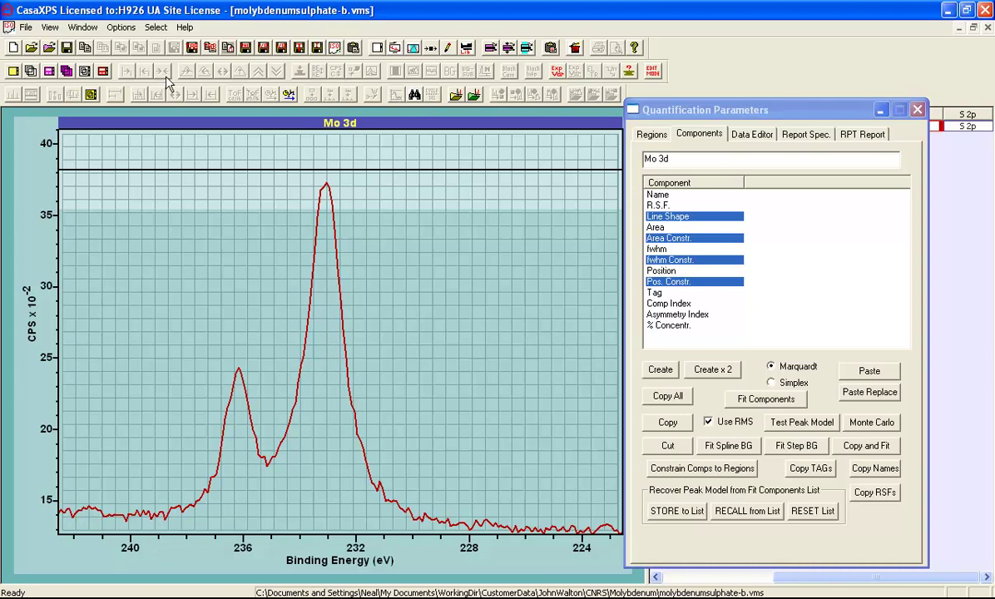
{"action": "left_click", "coordinate": [29, 28]}
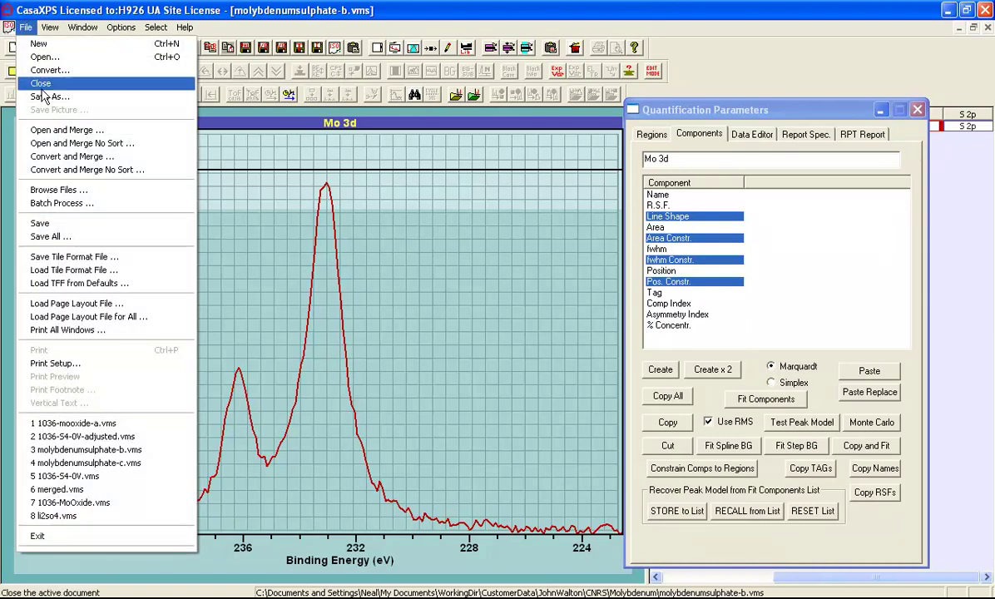
Open 1036-mooxide-a.vms and show its fitted Mo 3d 5eV/3 doublet near 232.5 and 229.5 eV.
{"action": "left_click", "coordinate": [87, 426]}
{"action": "left_click", "coordinate": [880, 110]}
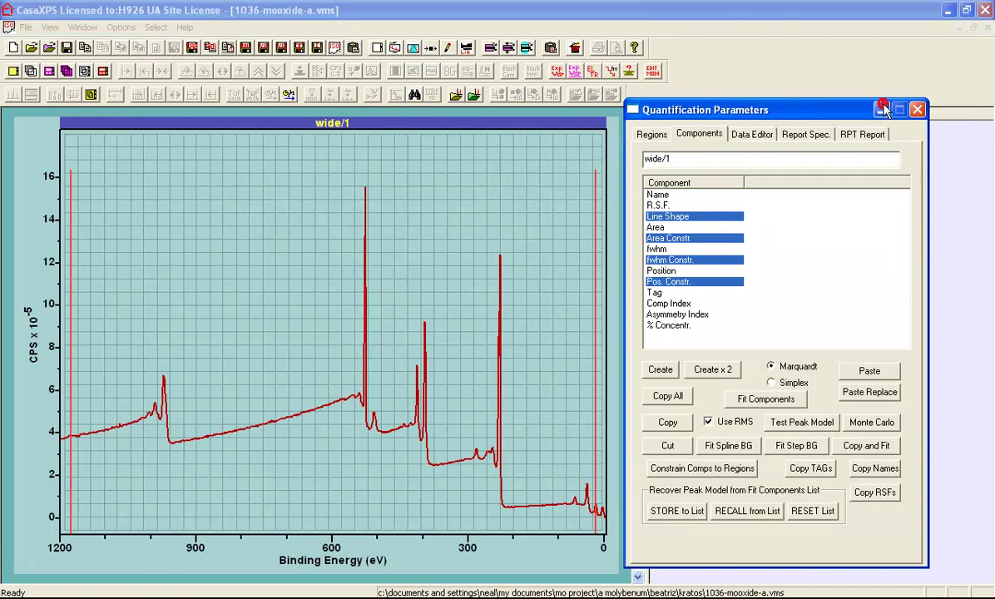
{"action": "left_click", "coordinate": [800, 127]}
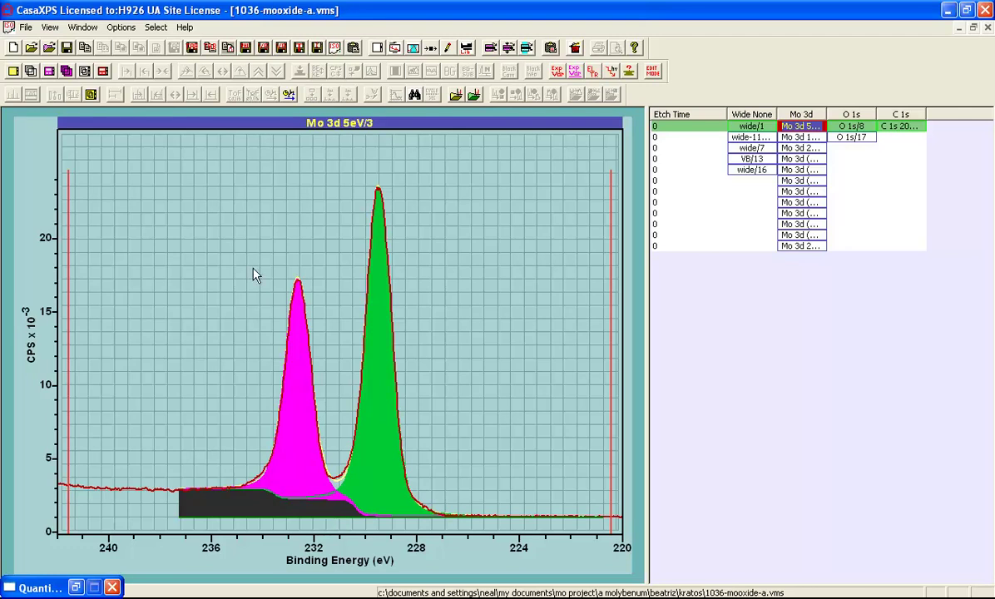
{"action": "left_click", "coordinate": [83, 28]}
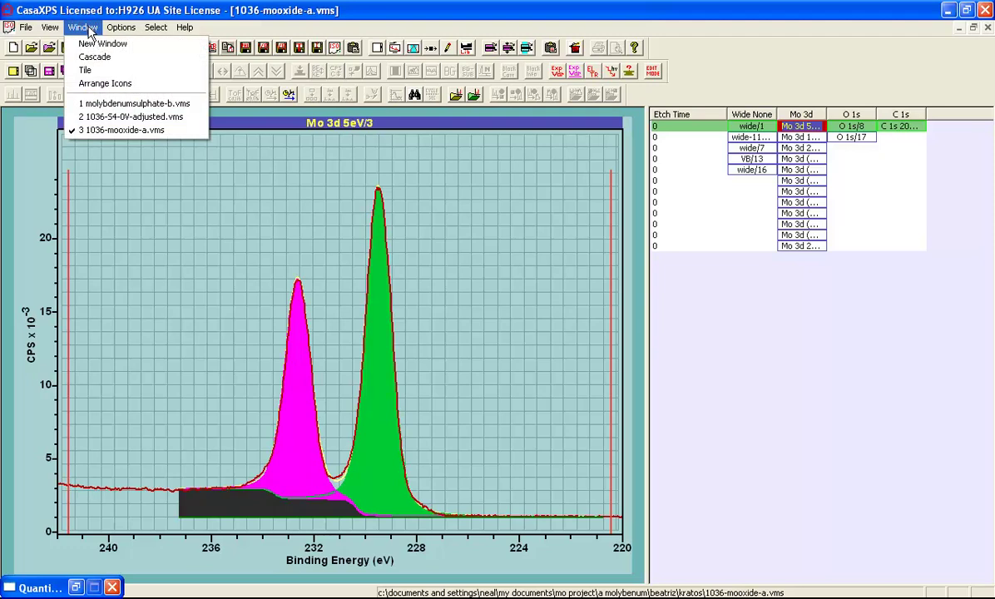
Show the S 2p spectrum of molybdenumsulphate-b and create a new region on it.
{"action": "left_click", "coordinate": [118, 104]}
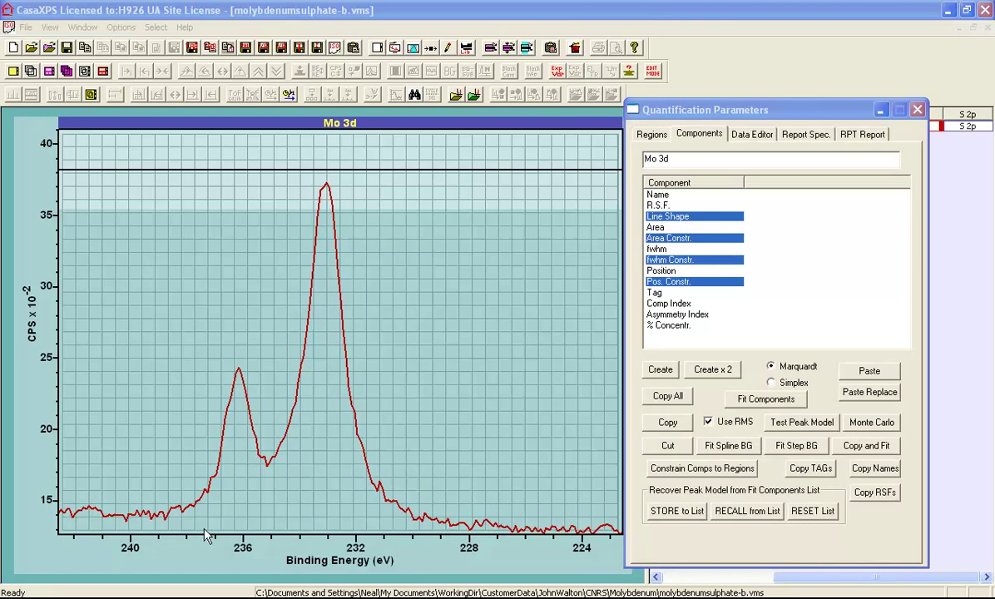
{"action": "left_click", "coordinate": [969, 126]}
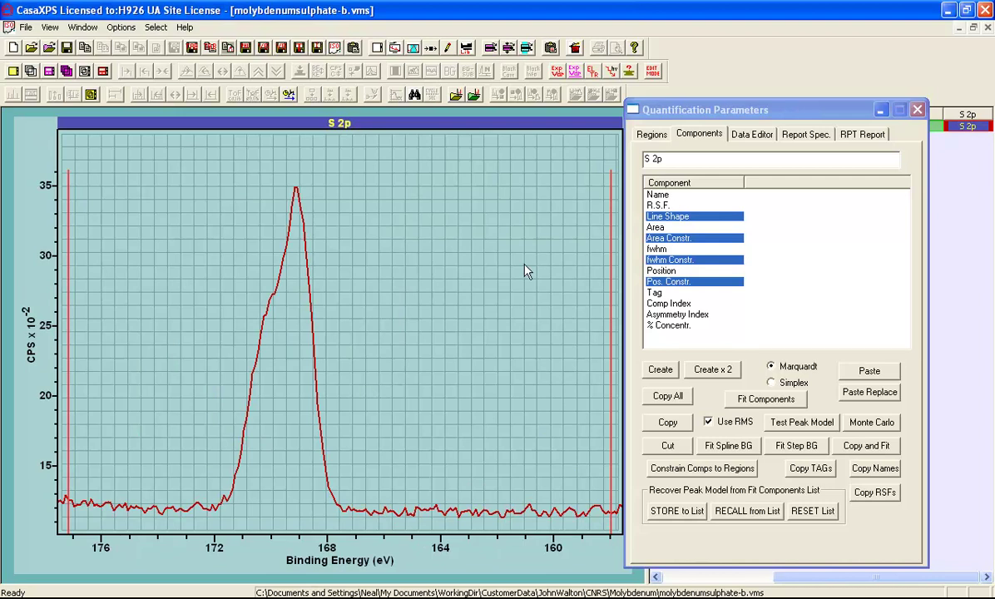
{"action": "left_click", "coordinate": [650, 134]}
{"action": "left_click", "coordinate": [667, 405]}
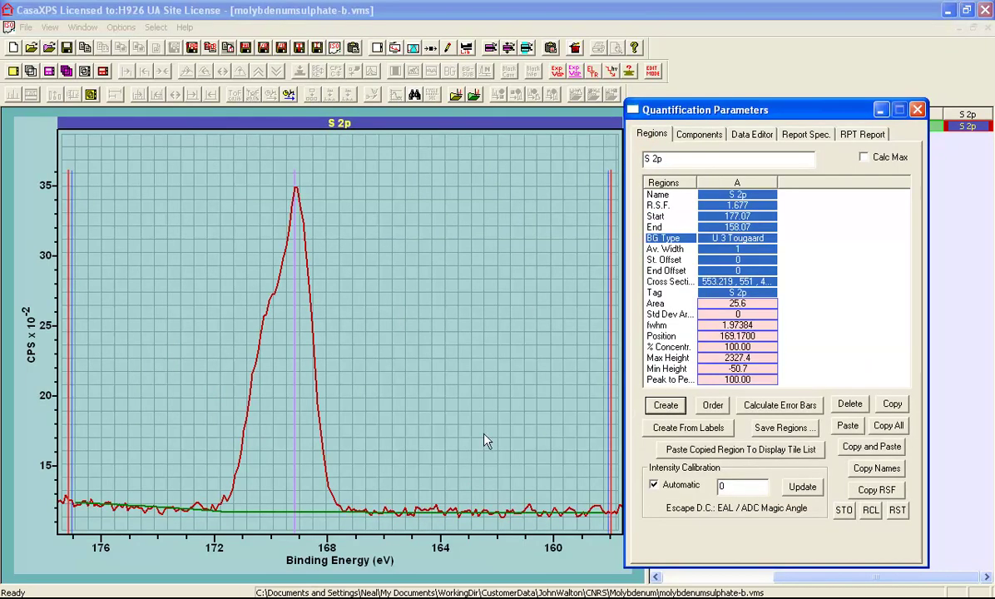
Give the S 2p region a Linear background spanning 173.786–165.755 eV, then display Mo 3d.
{"action": "left_click", "coordinate": [749, 240]}
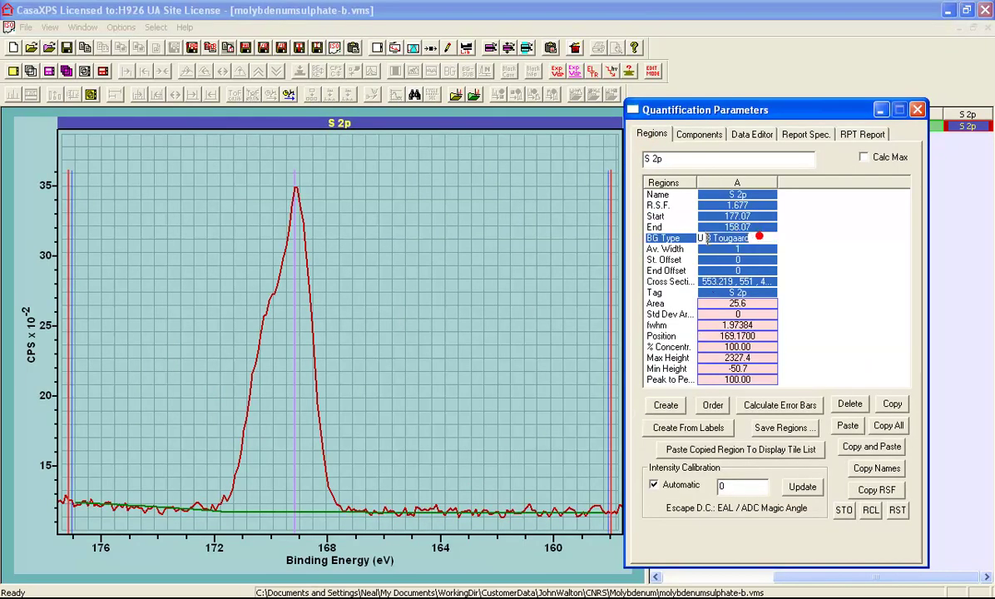
{"action": "type", "text": "Linear"}
{"action": "key", "text": "Return"}
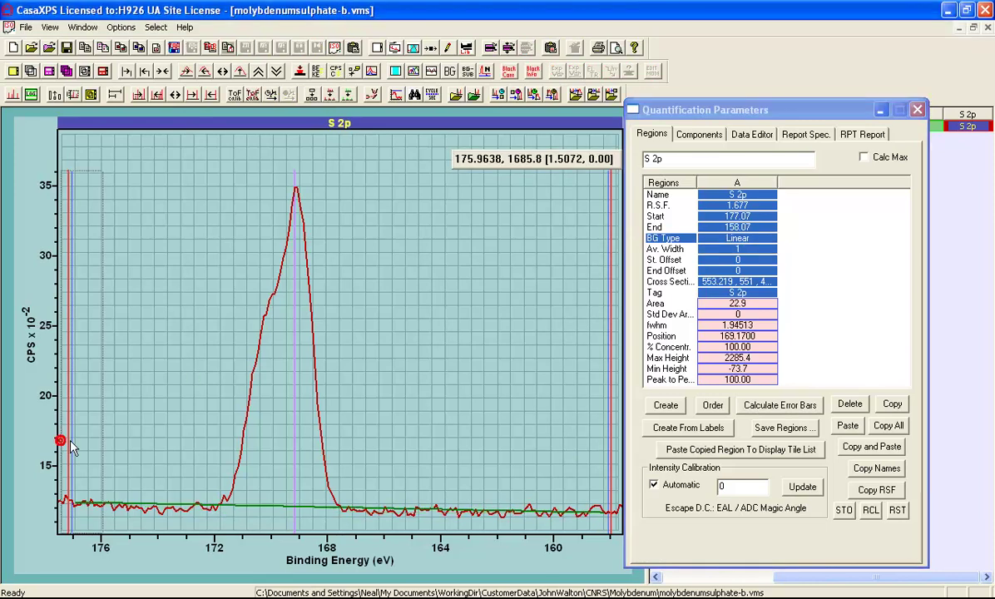
{"action": "left_click_drag", "start_coordinate": [71, 444], "coordinate": [164, 446]}
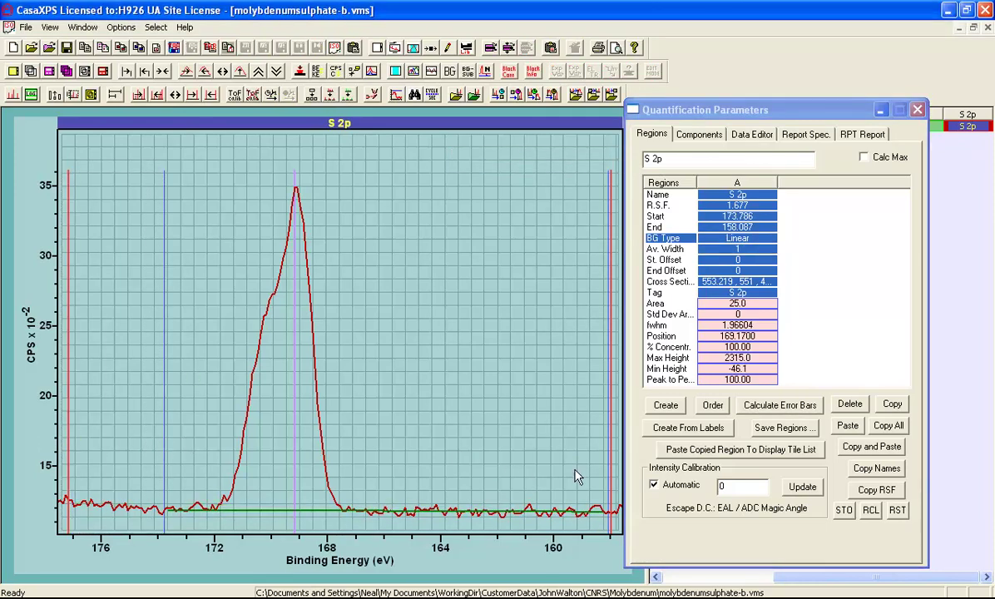
{"action": "left_click_drag", "start_coordinate": [596, 473], "coordinate": [391, 461]}
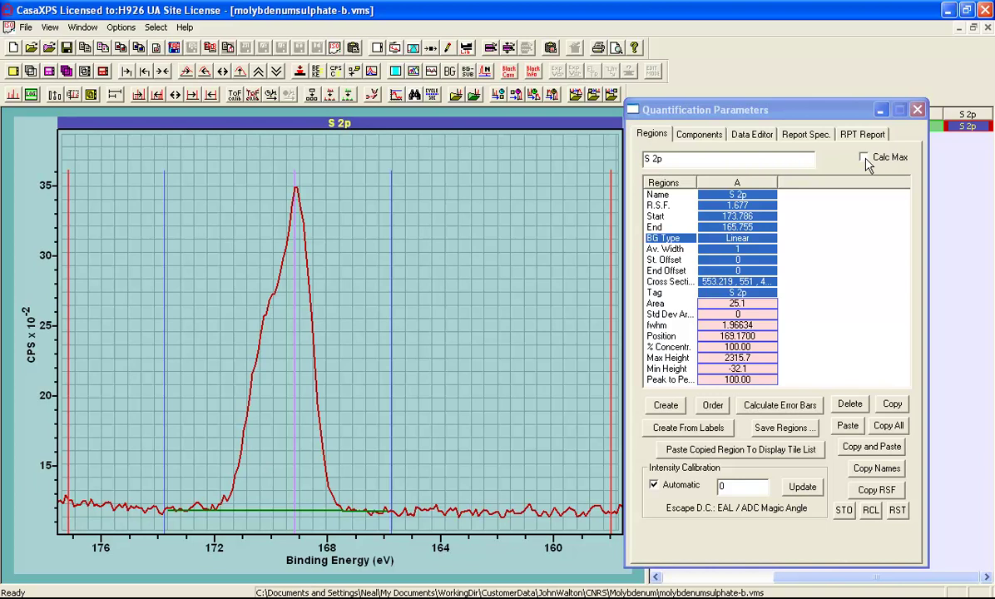
{"action": "left_click", "coordinate": [938, 127]}
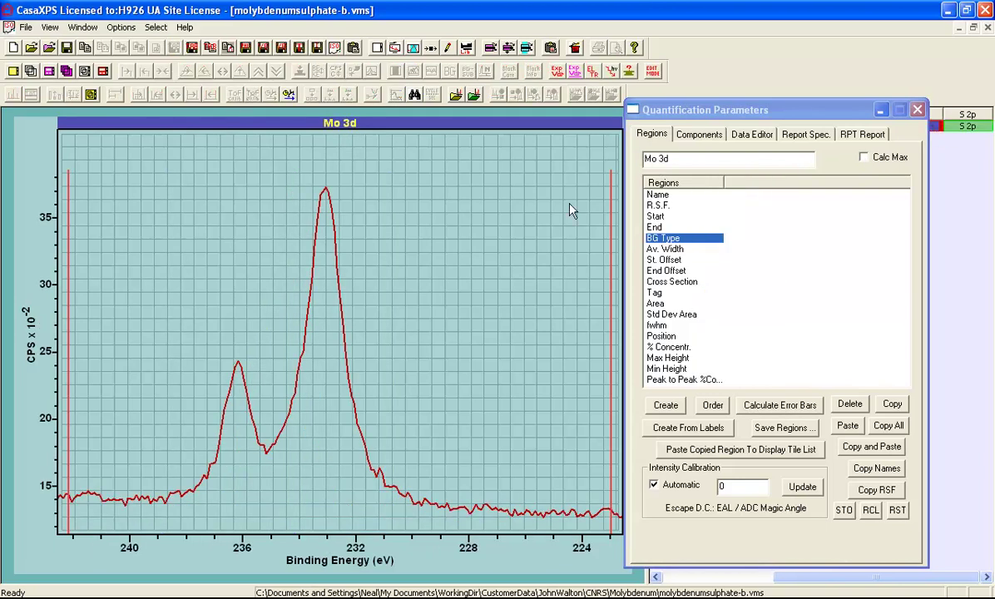
Create a Mo 3d quantification region with a Min Limits background spanning about 239.7–225.1 eV.
{"action": "left_click", "coordinate": [663, 404]}
{"action": "double_click", "coordinate": [737, 238]}
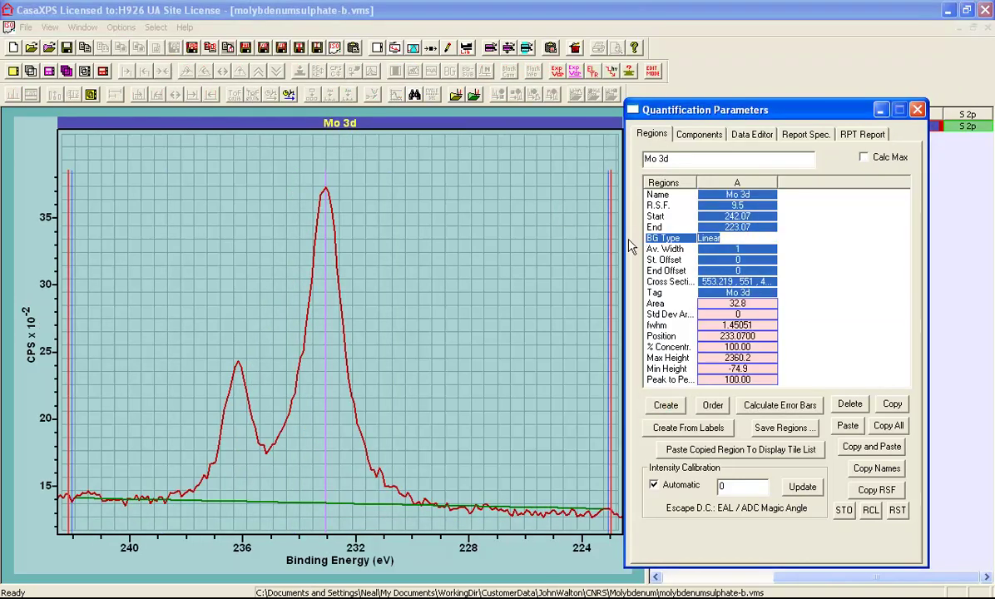
{"action": "type", "text": "m"}
{"action": "key", "text": "Return"}
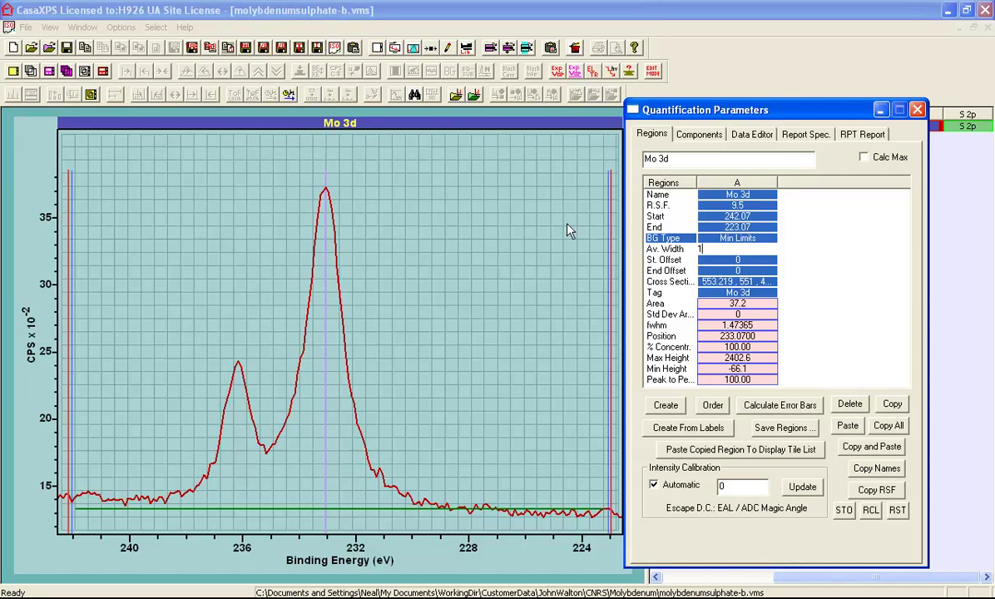
{"action": "mouse_move", "coordinate": [559, 340]}
{"action": "left_mouse_down"}
{"action": "mouse_move", "coordinate": [539, 339]}
{"action": "mouse_move", "coordinate": [549, 366]}
{"action": "left_mouse_up"}
{"action": "left_click_drag", "start_coordinate": [71, 498], "coordinate": [123, 498]}
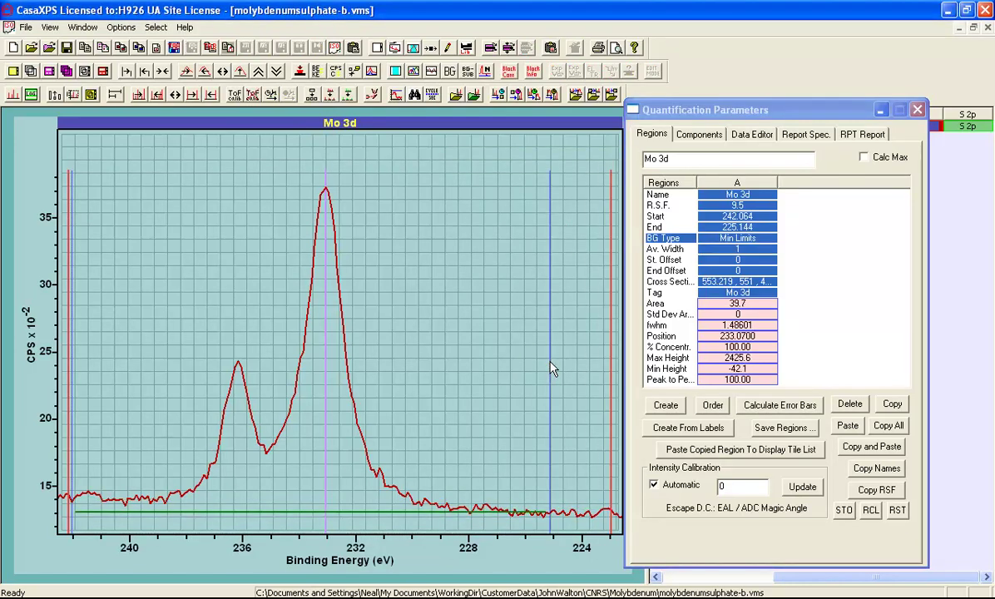
{"action": "left_click_drag", "start_coordinate": [54, 469], "coordinate": [141, 468]}
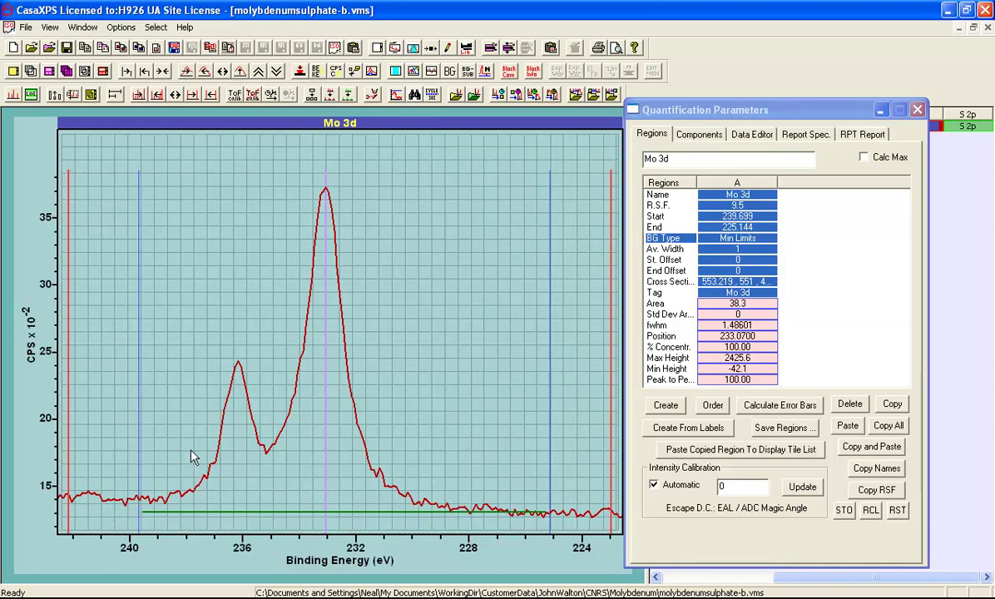
Adjust the region's background line and refresh the fit statistics to RMS 8231.99.
{"action": "left_click", "coordinate": [699, 138]}
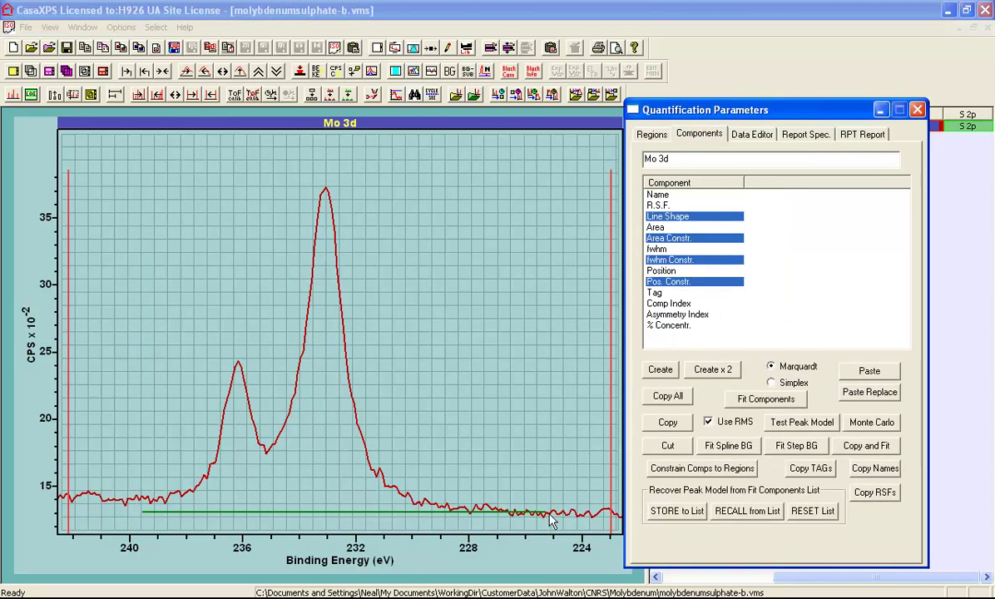
{"action": "left_click", "coordinate": [546, 519]}
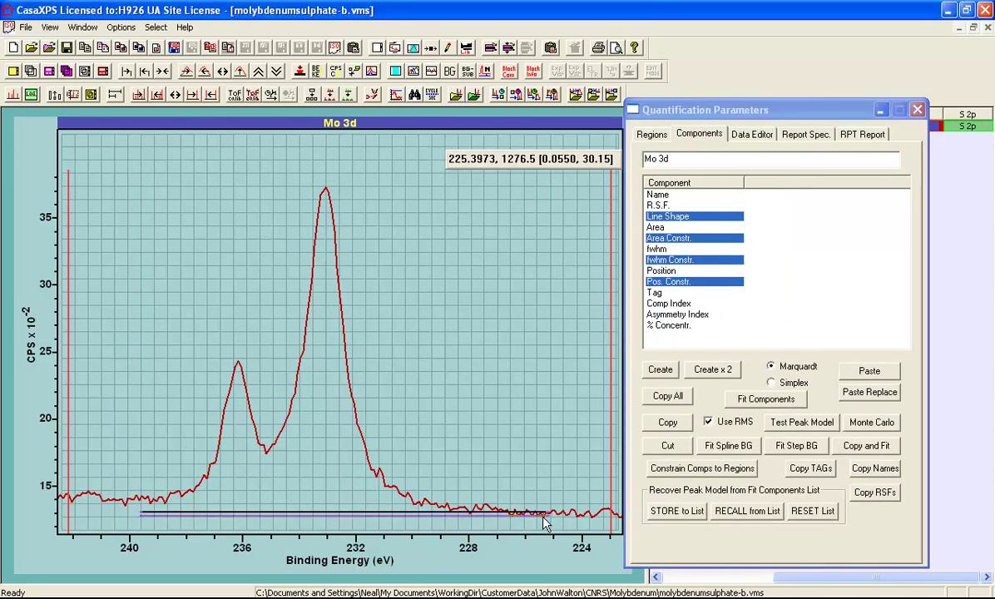
{"action": "left_click_drag", "start_coordinate": [544, 521], "coordinate": [543, 522]}
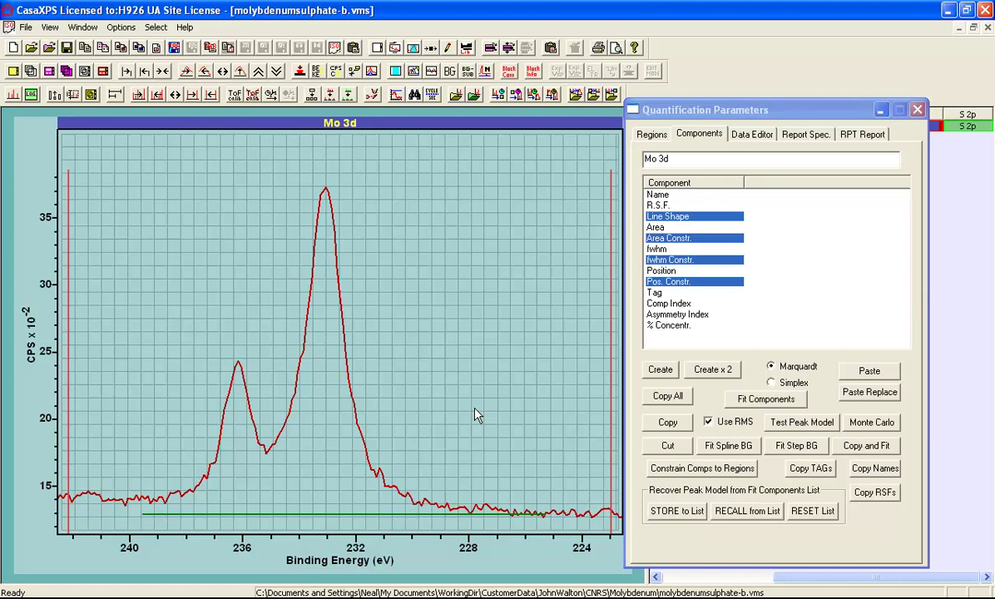
{"action": "left_click", "coordinate": [289, 398]}
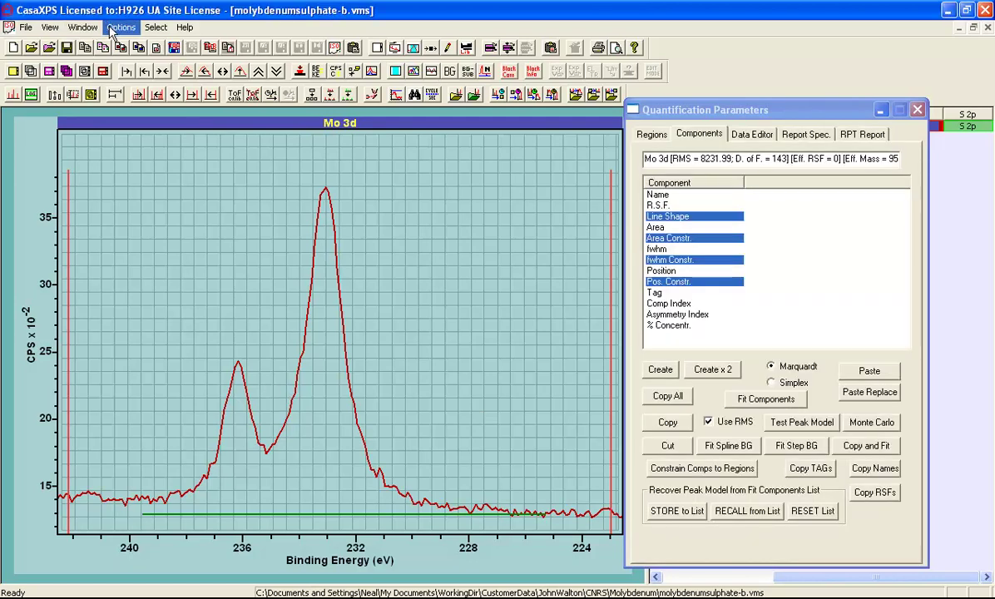
Copy all fitted components from the 1036-mooxide-a.vms spectrum.
{"action": "left_click", "coordinate": [82, 27]}
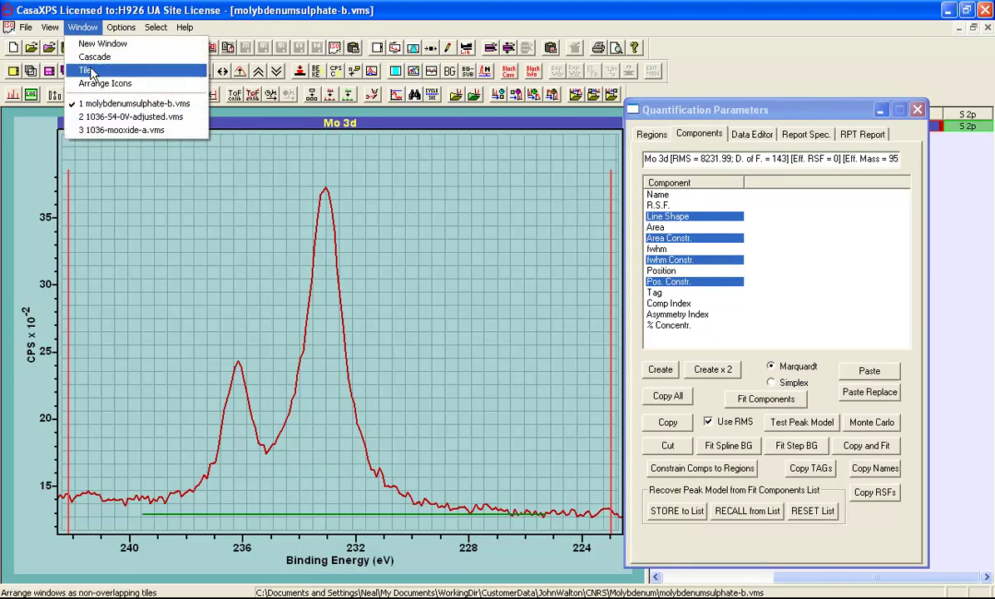
{"action": "left_click", "coordinate": [100, 130]}
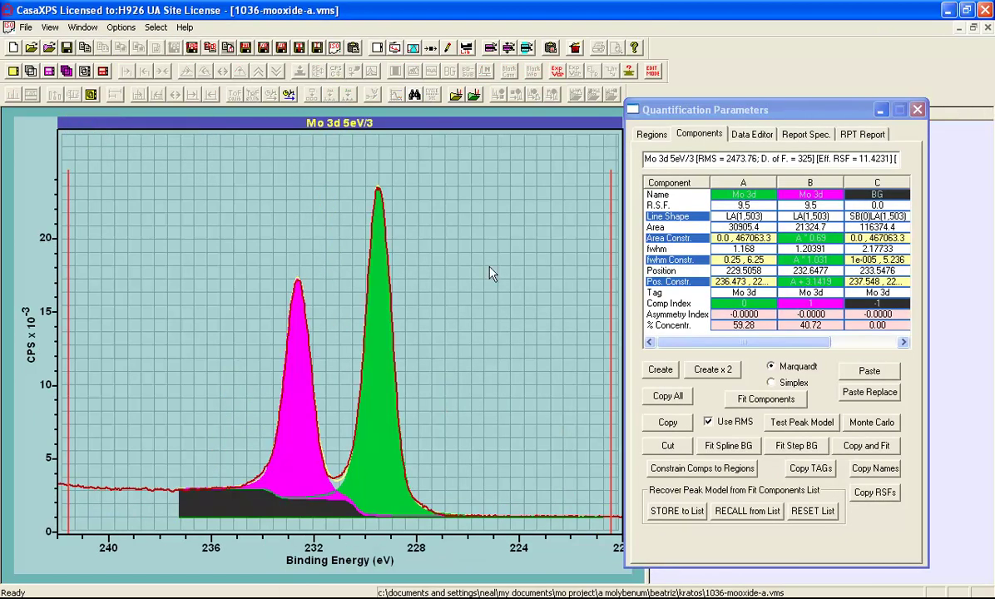
{"action": "left_click", "coordinate": [663, 397]}
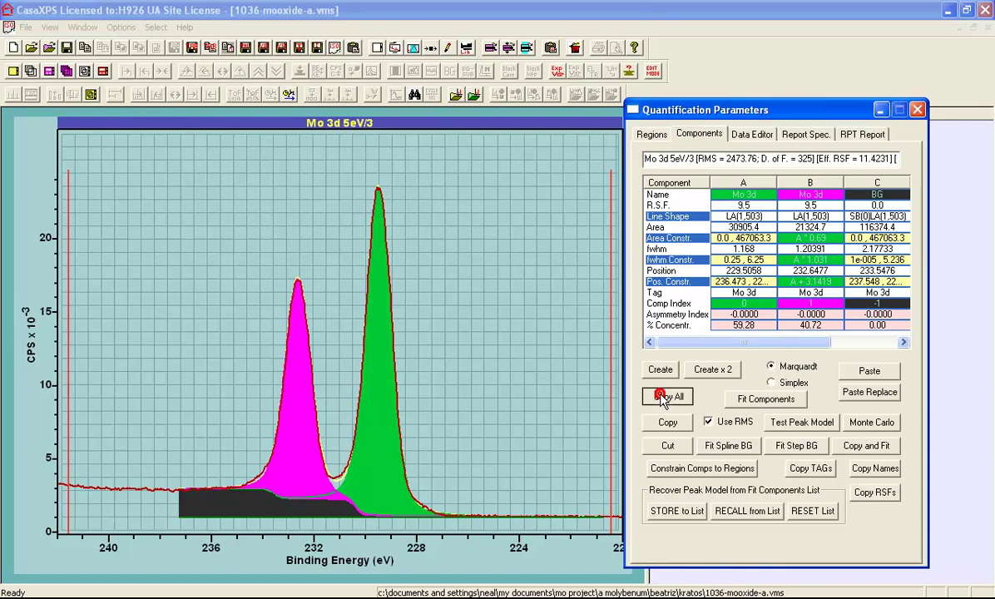
Paste-replace them onto molybdenumsulphate-b.vms, confirming the overwrite of existing components.
{"action": "left_click", "coordinate": [81, 28]}
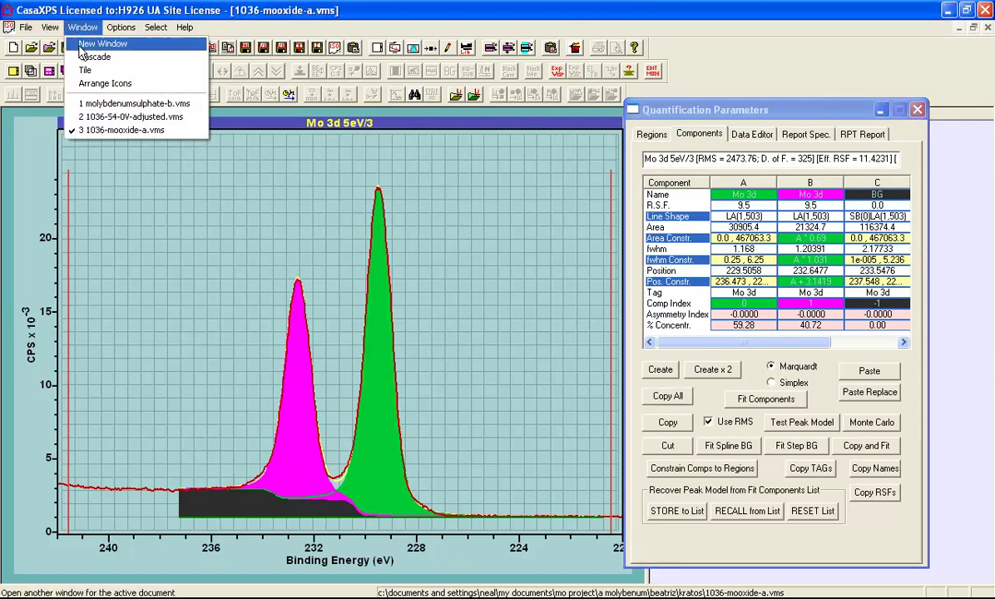
{"action": "left_click", "coordinate": [92, 103]}
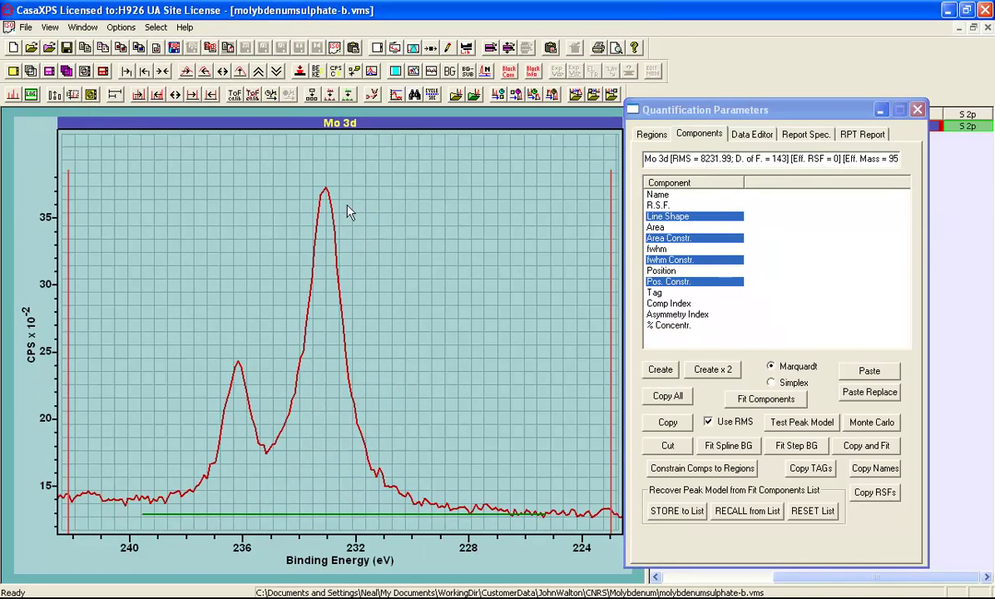
{"action": "left_click", "coordinate": [870, 392]}
{"action": "left_click", "coordinate": [745, 361]}
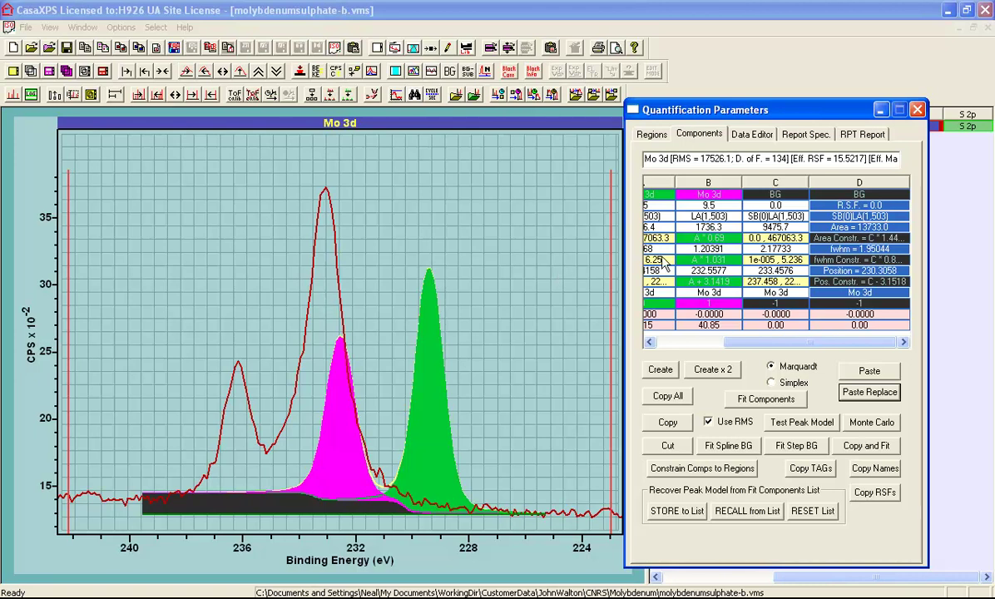
{"action": "left_click_drag", "start_coordinate": [760, 349], "coordinate": [692, 348]}
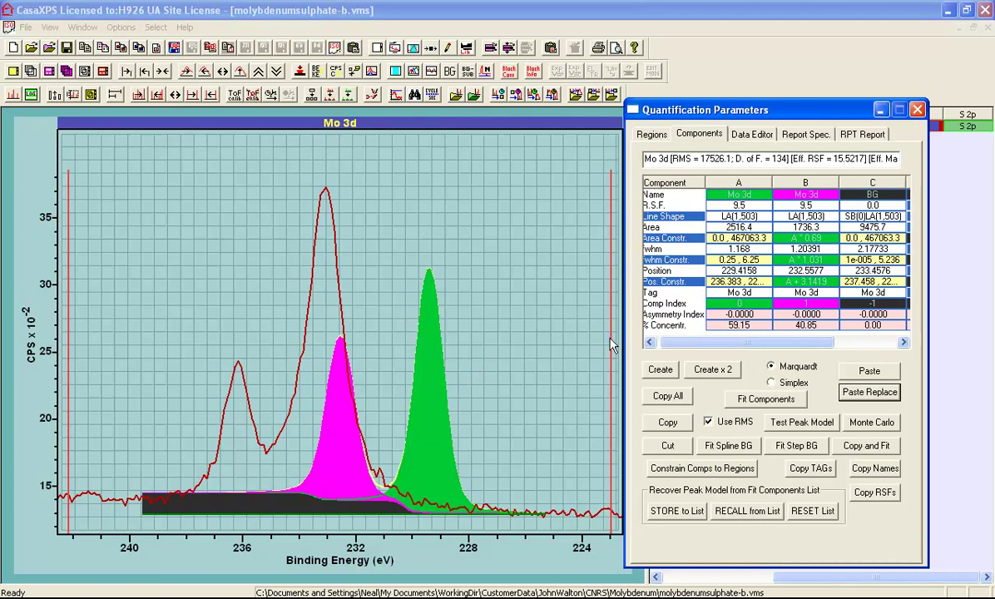
Set the first component's position constraint to 'lock all'.
{"action": "left_click", "coordinate": [712, 282]}
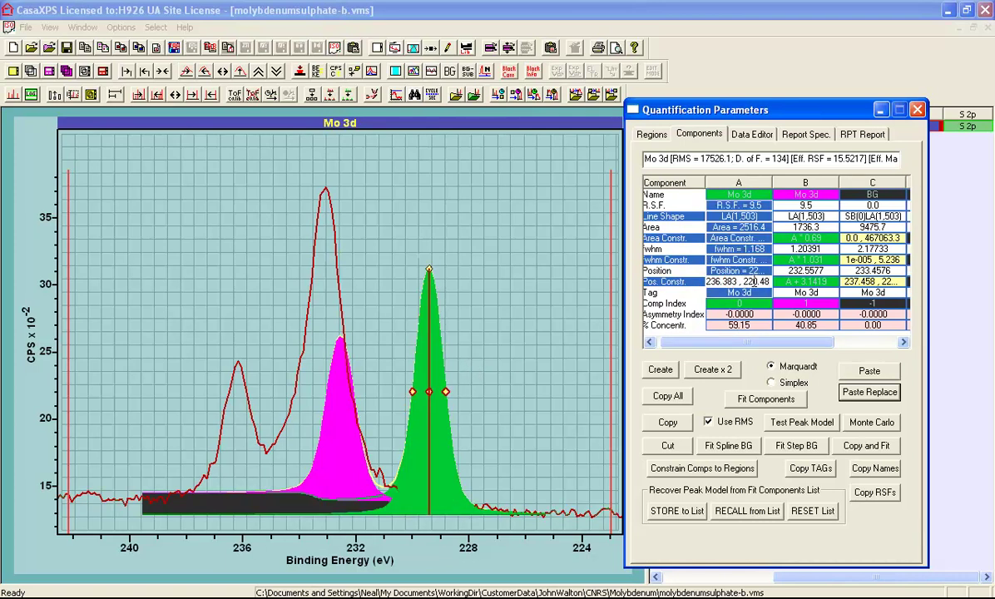
{"action": "left_click_drag", "start_coordinate": [747, 282], "coordinate": [707, 282]}
{"action": "type", "text": "lock all"}
{"action": "key", "text": "Return"}
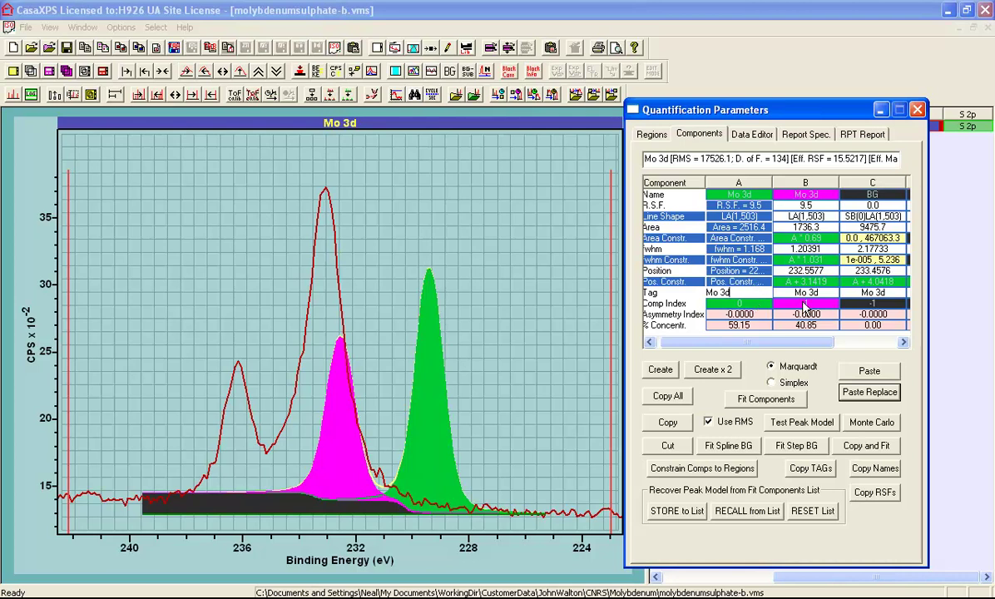
{"action": "left_click", "coordinate": [796, 304]}
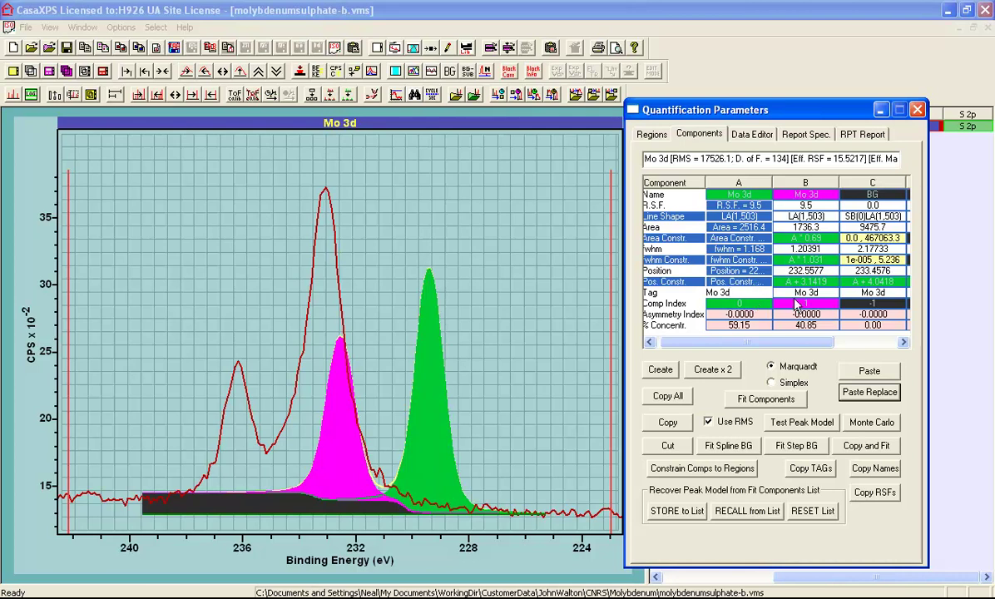
Edit the area constraint and drag the Mo 3d doublet onto the 233 eV peak.
{"action": "left_click", "coordinate": [729, 238]}
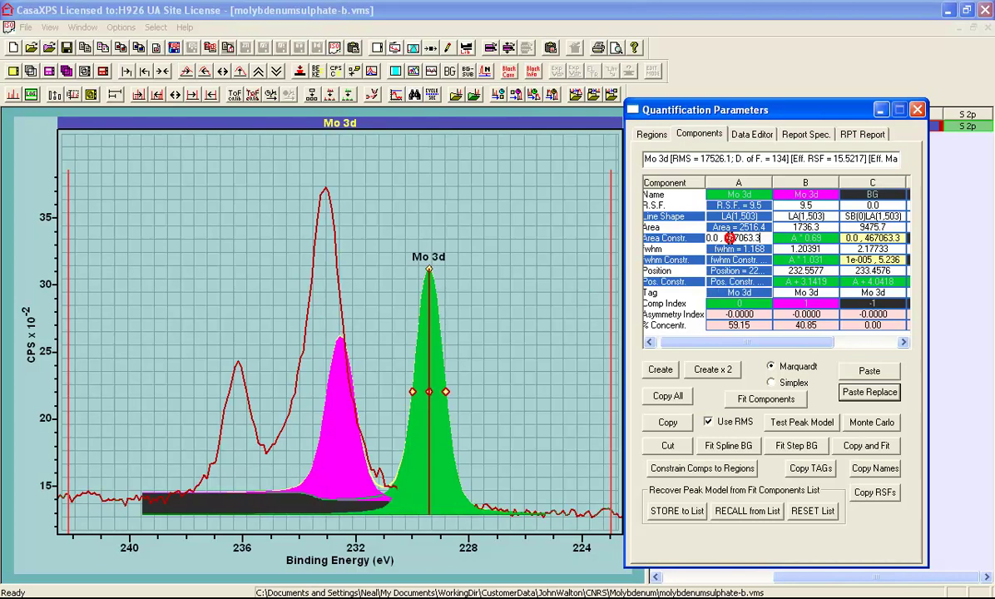
{"action": "left_click", "coordinate": [429, 274]}
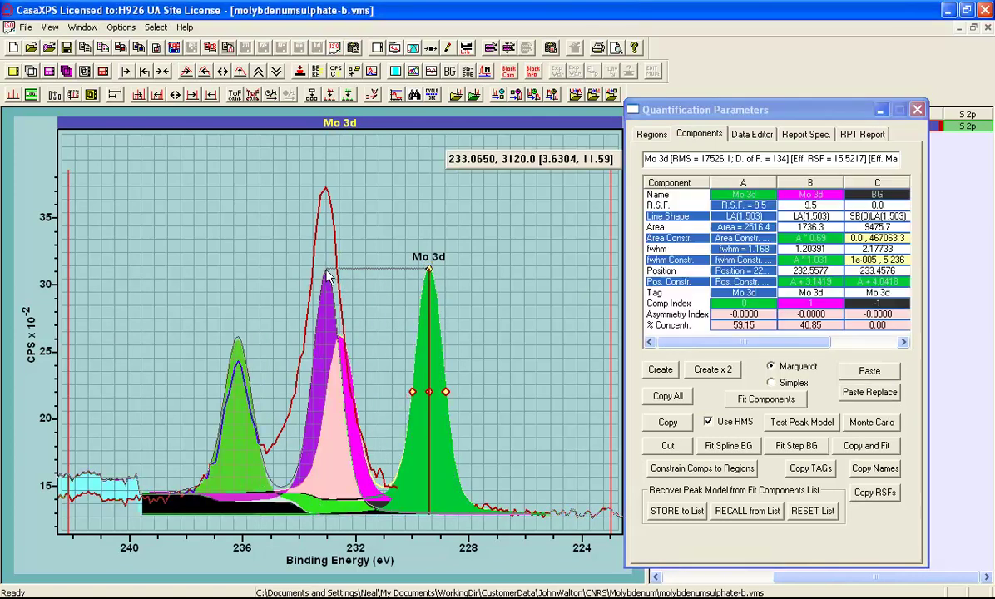
{"action": "left_click_drag", "start_coordinate": [329, 276], "coordinate": [314, 341]}
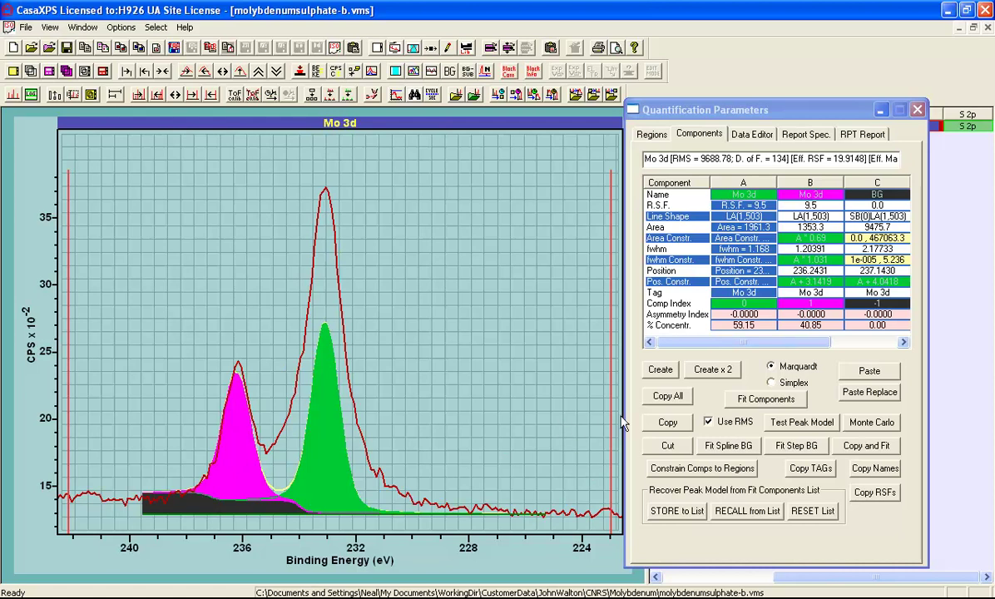
Create a new component named S 2s with R.S.F. 1.43.
{"action": "left_click", "coordinate": [660, 371]}
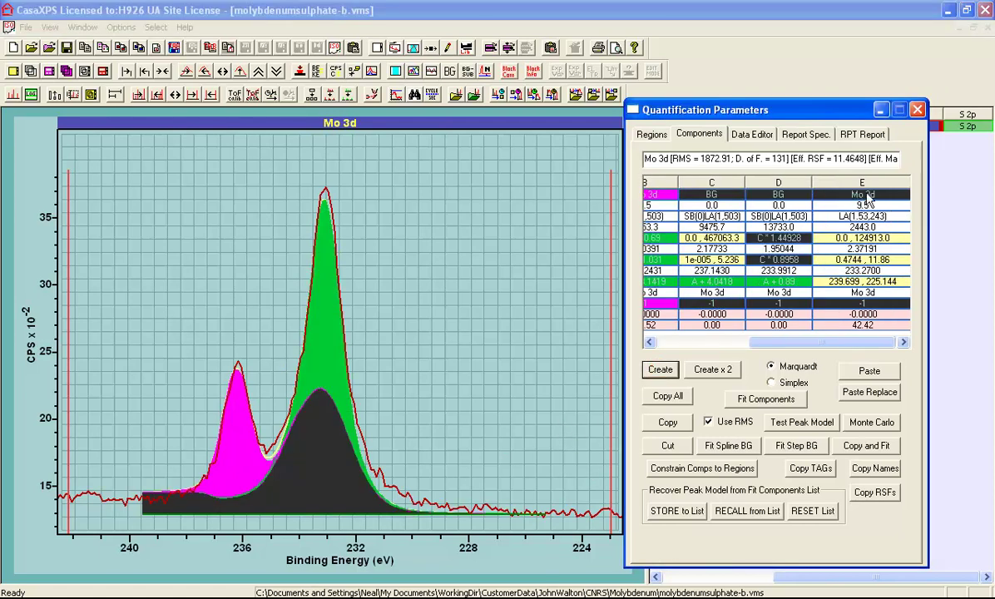
{"action": "left_click", "coordinate": [868, 197]}
{"action": "type", "text": "S"}
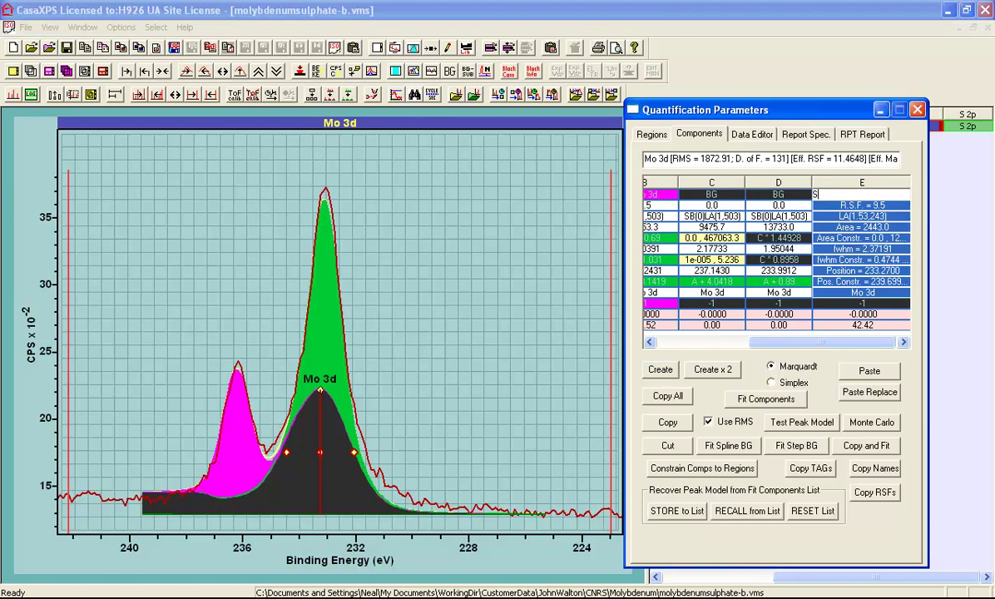
{"action": "type", "text": " 2s"}
{"action": "key", "text": "Return"}
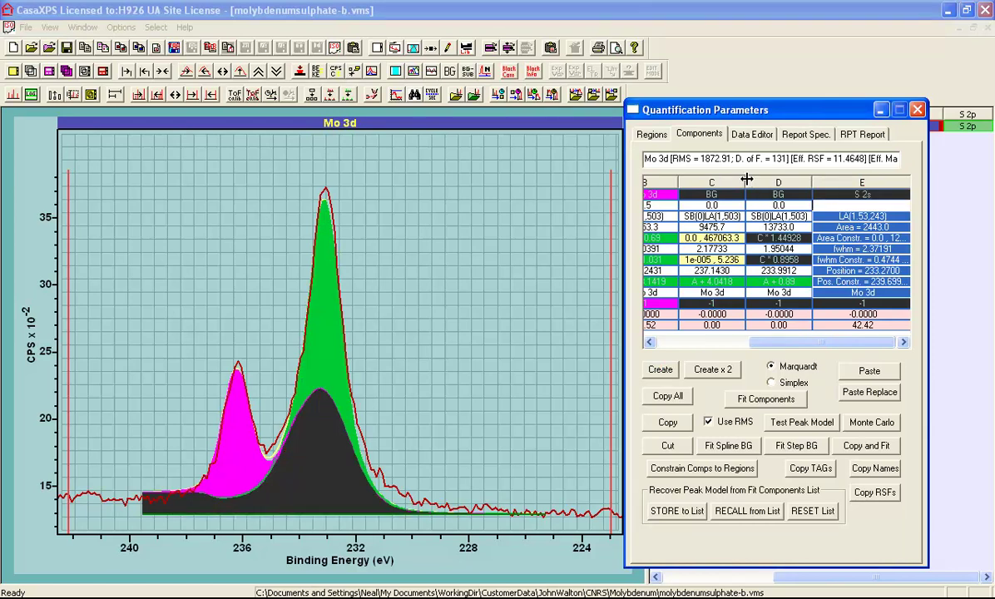
{"action": "type", "text": "1.43"}
{"action": "key", "text": "Return"}
Set the S 2s line shape to LA(1,66).
{"action": "type", "text": "LA(1.53,243"}
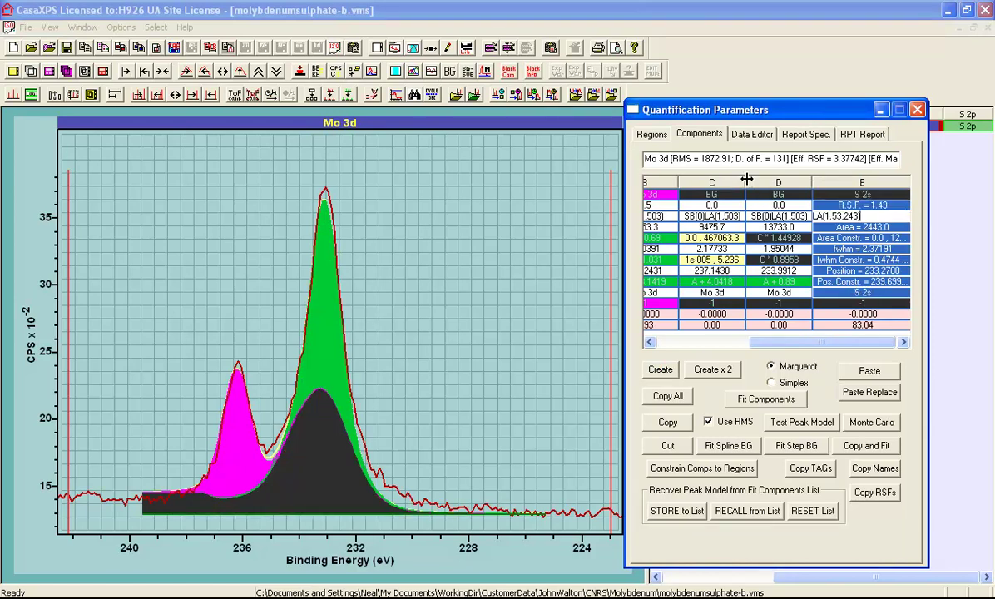
{"action": "type", "text": ")"}
{"action": "left_click", "coordinate": [840, 214]}
{"action": "key", "text": "BackSpace"}
{"action": "key", "text": "BackSpace"}
{"action": "key", "text": "BackSpace"}
{"action": "key", "text": "BackSpace"}
{"action": "key", "text": "BackSpace"}
{"action": "key", "text": "BackSpace"}
{"action": "key", "text": "BackSpace"}
{"action": "type", "text": "66"}
{"action": "type", "text": ")"}
{"action": "left_click", "coordinate": [857, 226]}
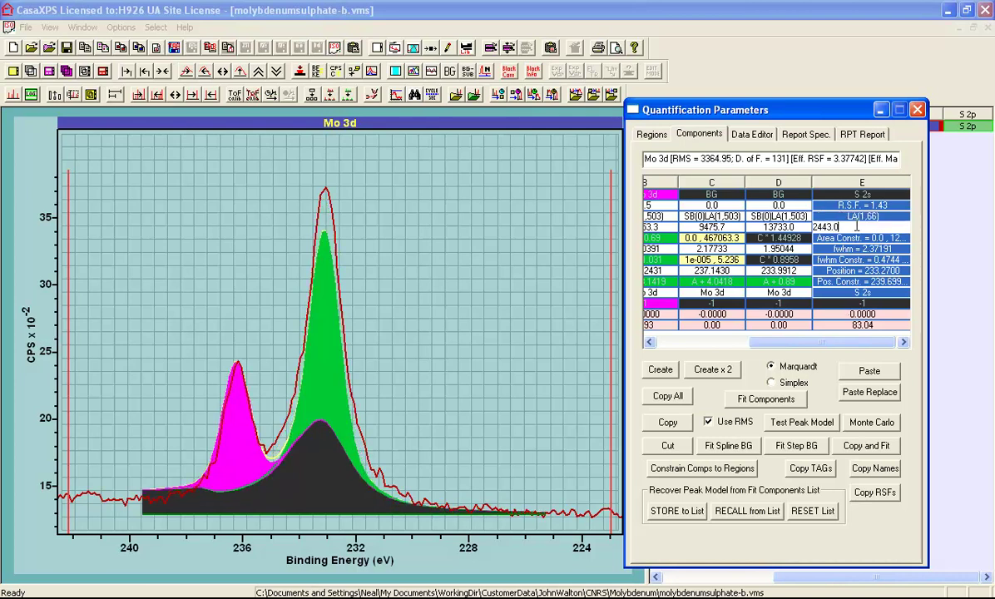
Change the S 2s component index from -1 to 2.
{"action": "left_click", "coordinate": [864, 302]}
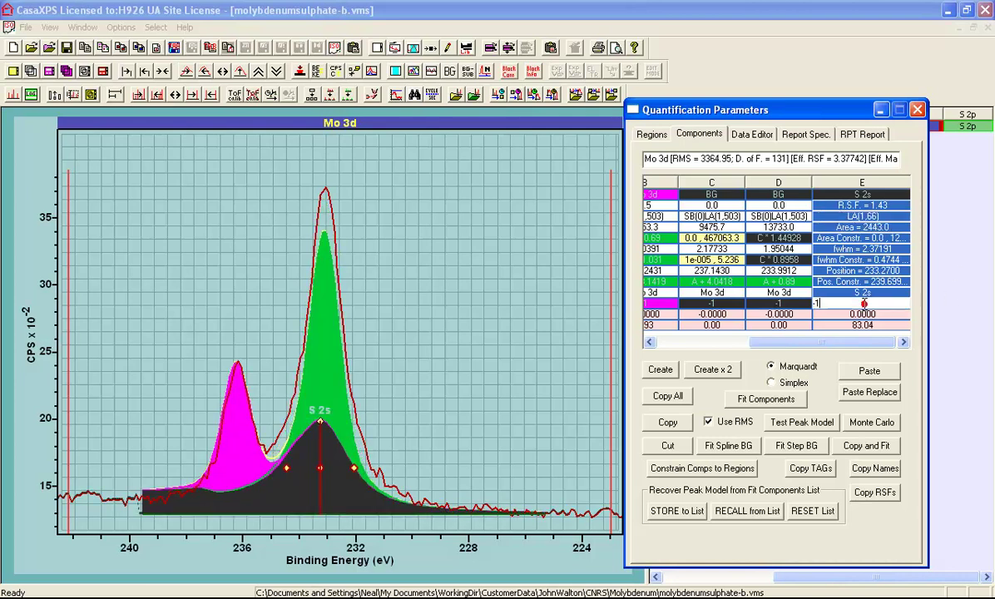
{"action": "left_click_drag", "start_coordinate": [864, 303], "coordinate": [807, 303]}
{"action": "type", "text": "2"}
{"action": "key", "text": "Return"}
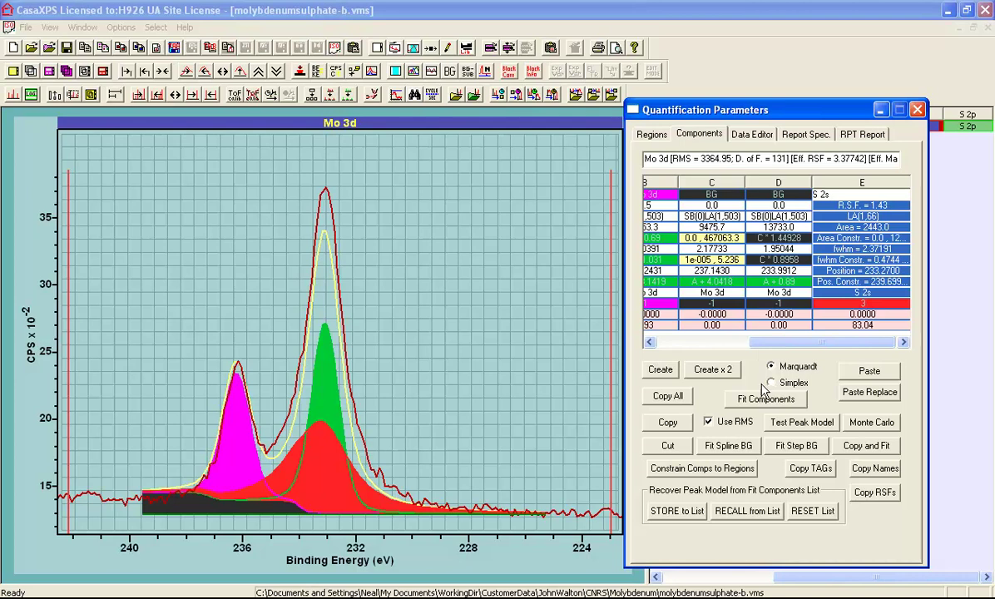
Refit the Mo 3d and S 2s model without RMS weighting, showing residuals (Chi Sq 137.265).
{"action": "left_click", "coordinate": [711, 420]}
{"action": "left_click", "coordinate": [764, 400]}
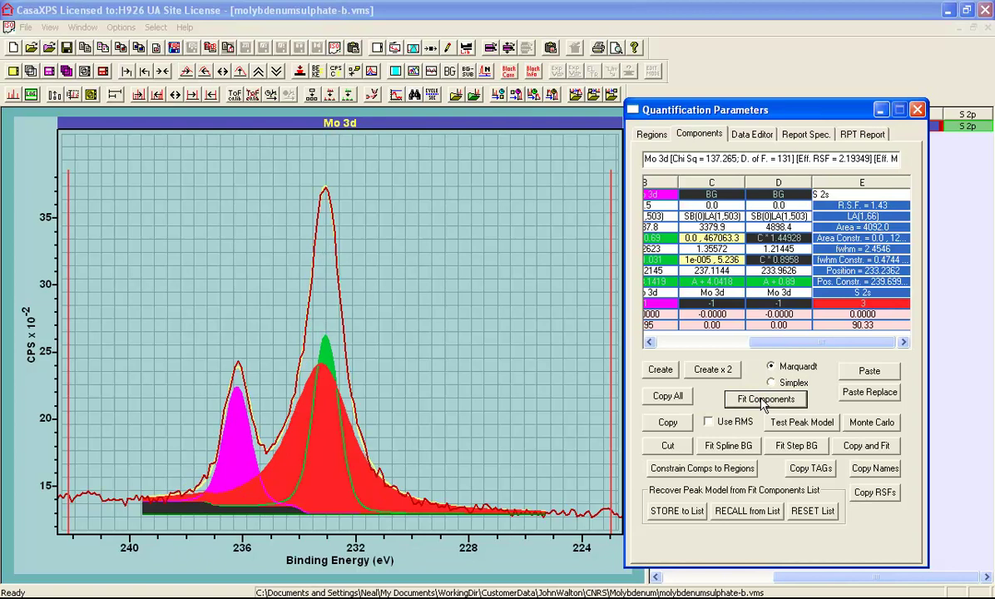
{"action": "left_click", "coordinate": [396, 94]}
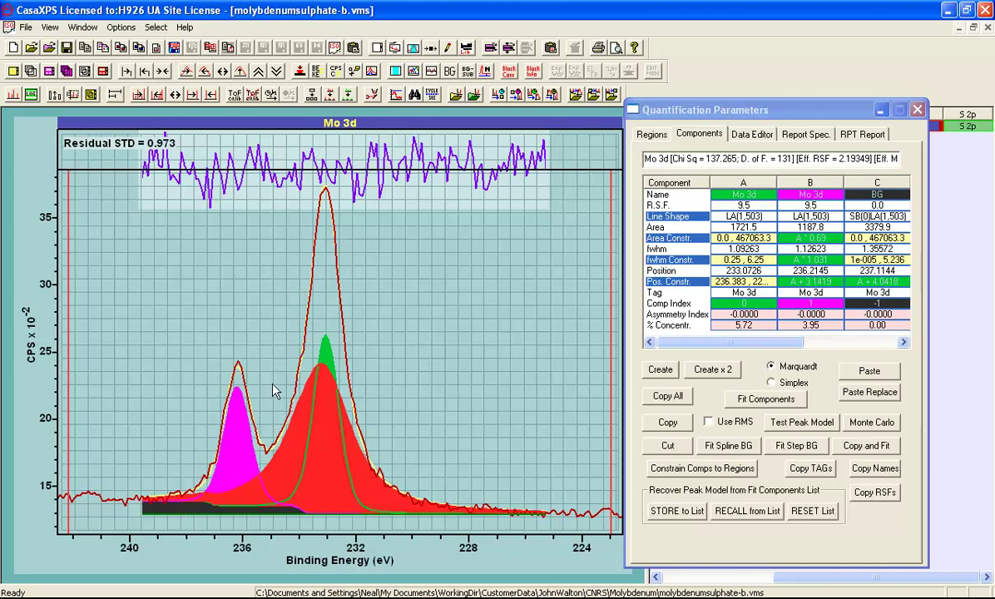
{"action": "key", "text": "Return"}
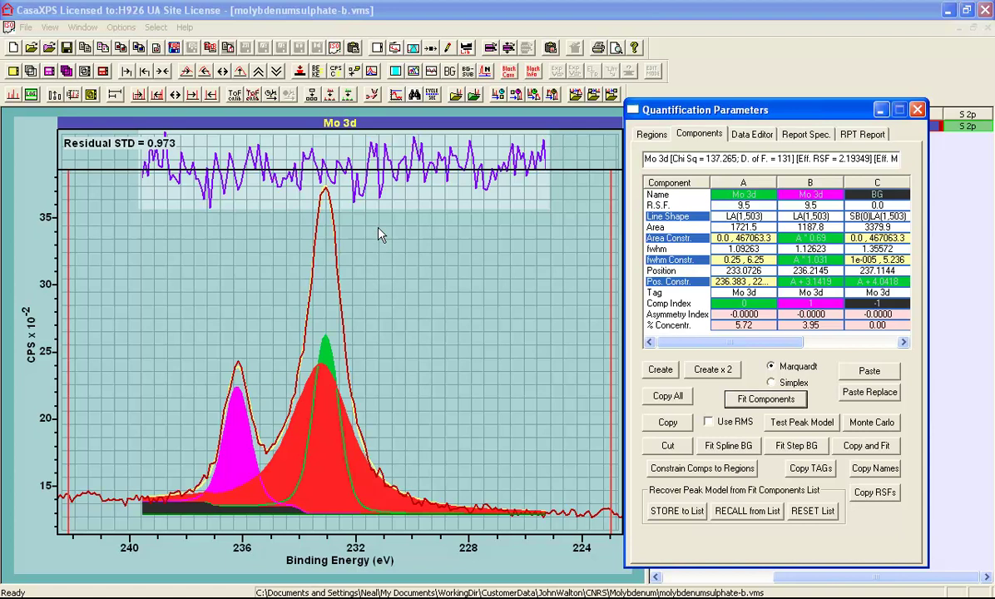
Open the Annotation dialog on its Quantification page and move it aside from the spectrum.
{"action": "left_click", "coordinate": [449, 48]}
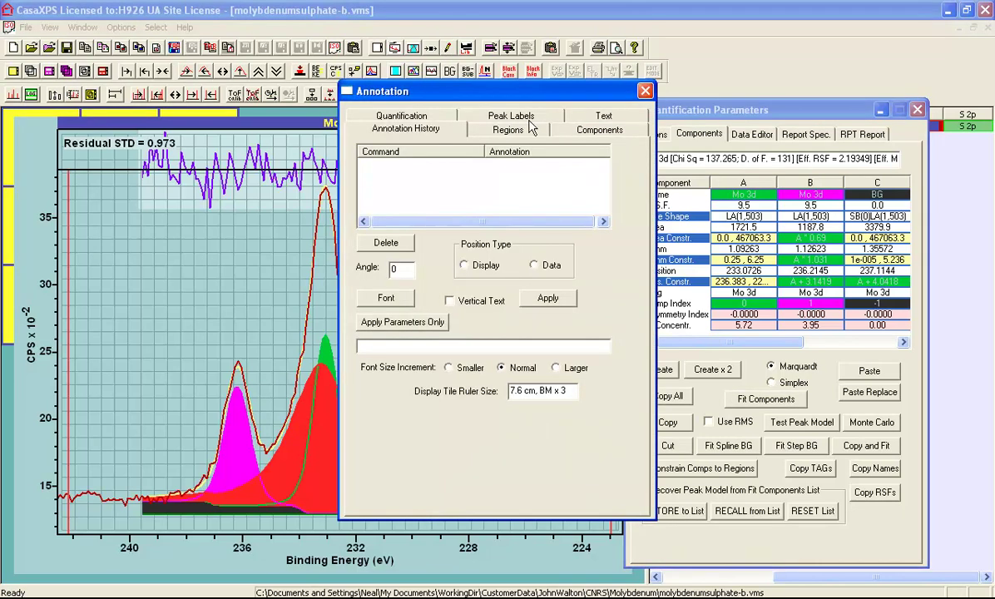
{"action": "left_click", "coordinate": [416, 115]}
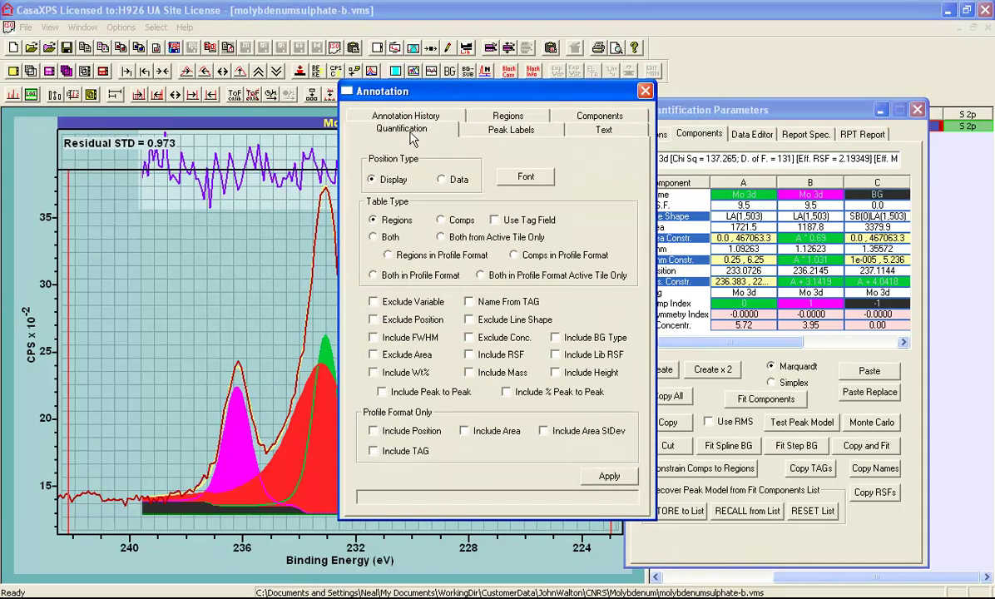
{"action": "left_click_drag", "start_coordinate": [402, 91], "coordinate": [582, 131]}
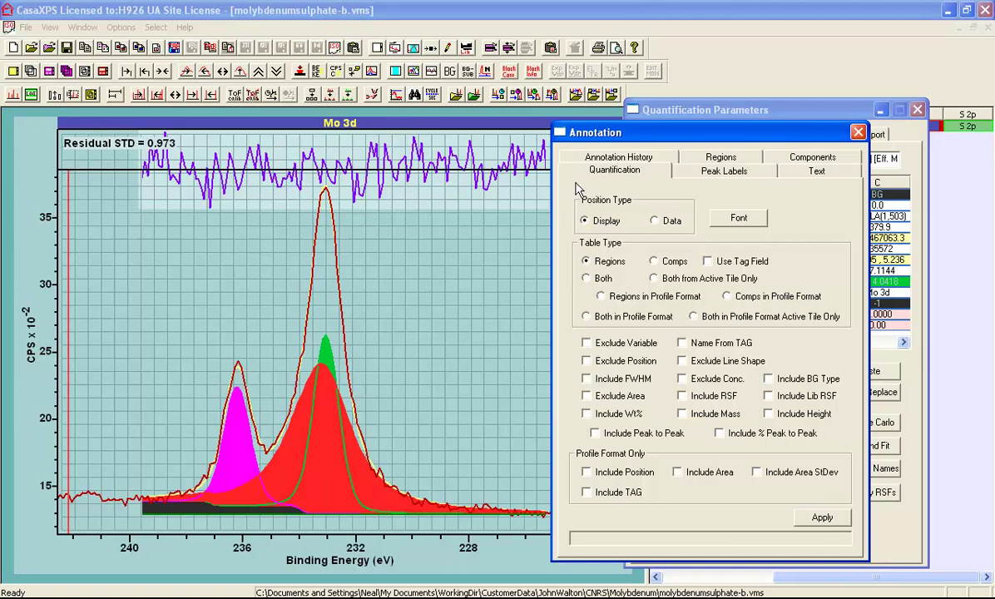
Apply a Both-type quantification table to the Mo 3d plot and include the S 2p region.
{"action": "left_click", "coordinate": [586, 279]}
{"action": "left_click", "coordinate": [820, 517]}
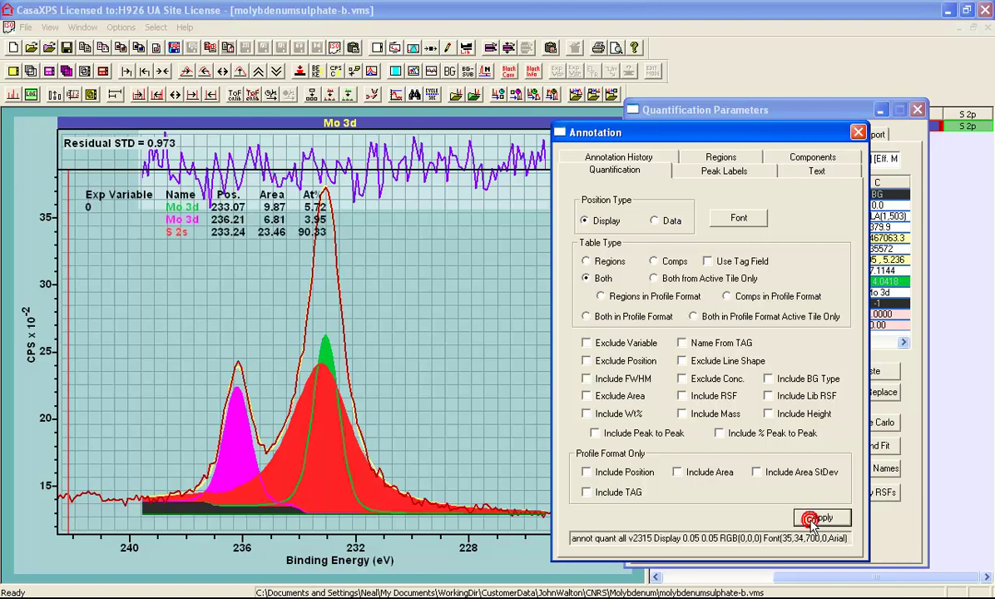
{"action": "left_click", "coordinate": [964, 126]}
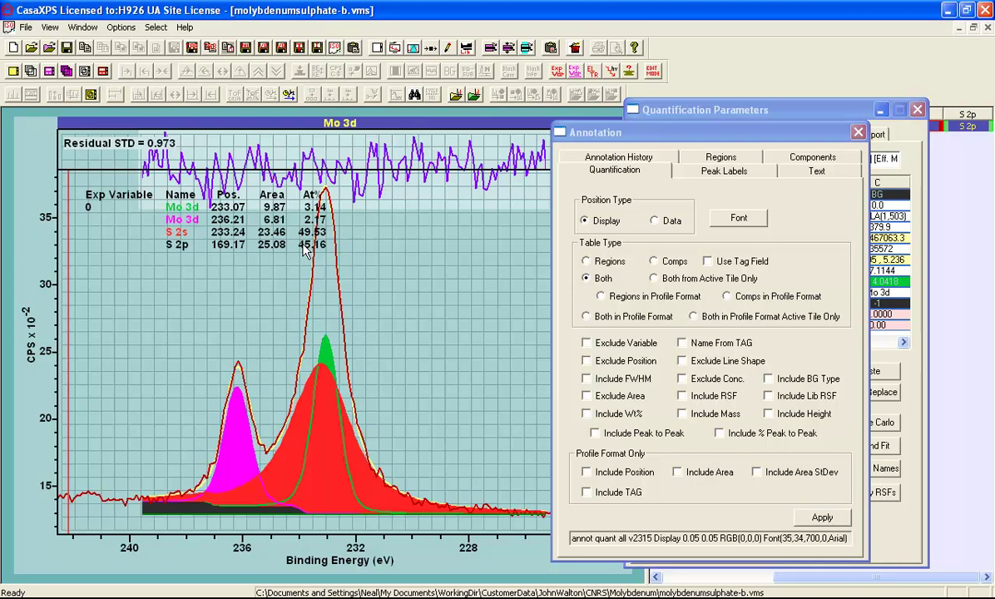
Check the S 2p selection, keep the four-row Mo 3d/S 2s/S 2p table, and close Annotation.
{"action": "left_click", "coordinate": [937, 121]}
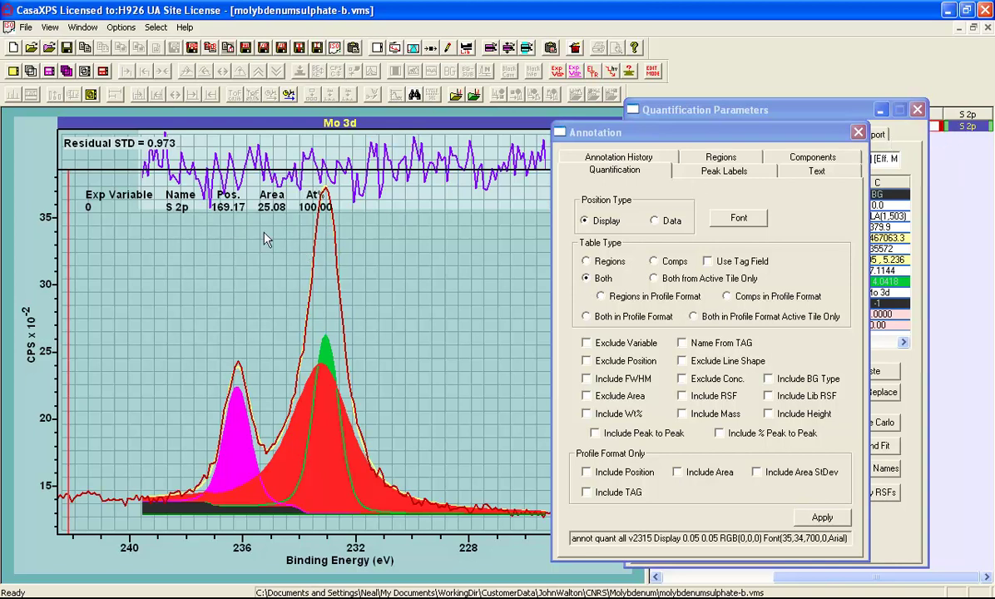
{"action": "left_click", "coordinate": [965, 115]}
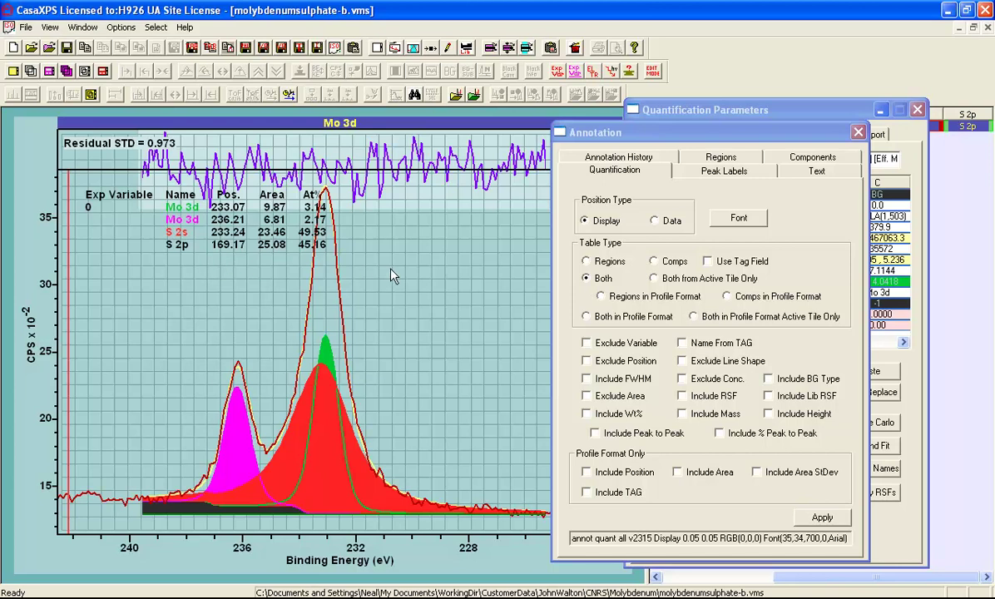
{"action": "key", "text": "Escape"}
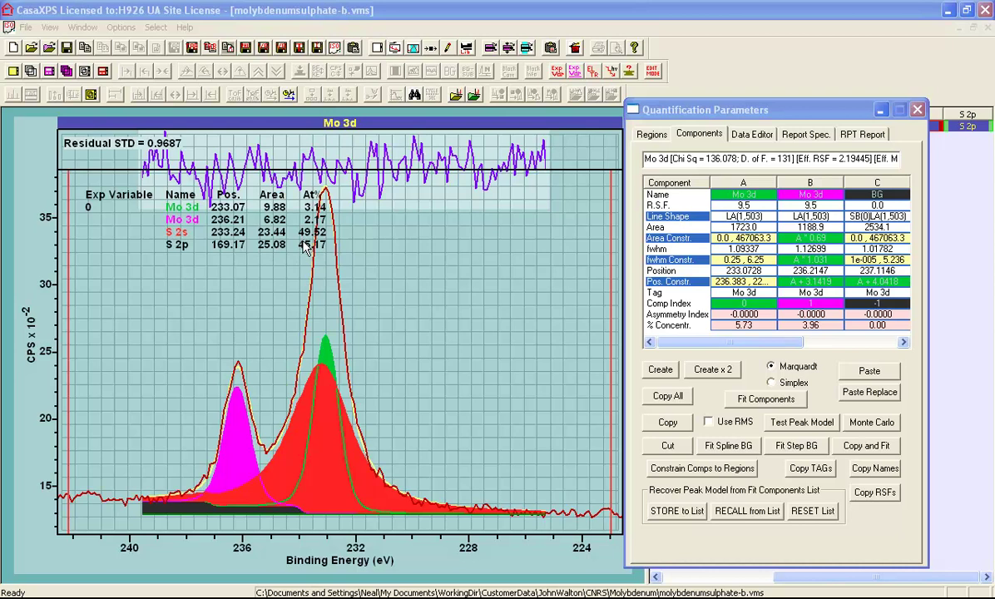
Scroll to column E and enter LA(1,166) as the S 2s line shape.
{"action": "left_click_drag", "start_coordinate": [662, 341], "coordinate": [805, 351]}
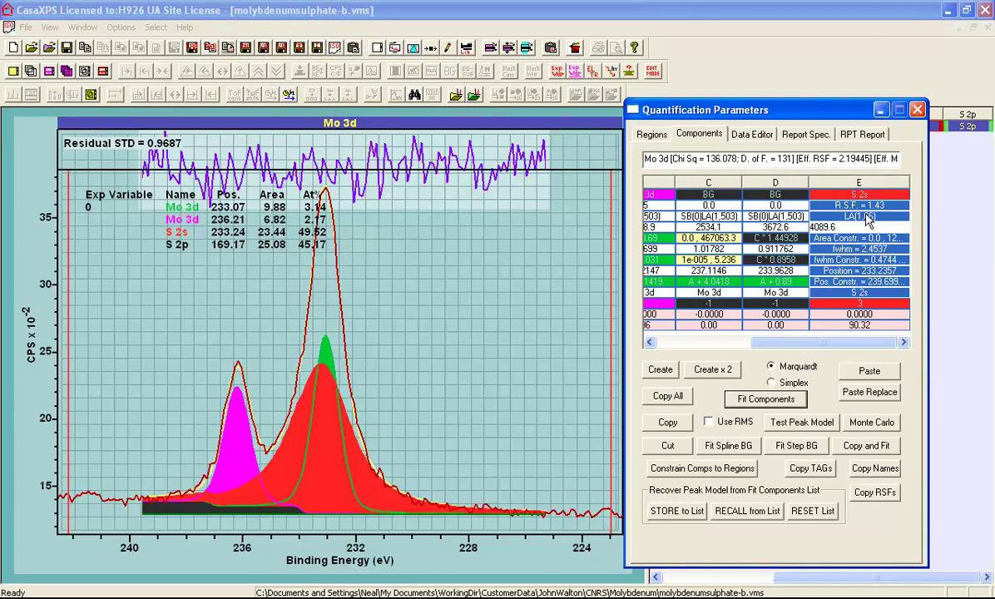
{"action": "left_click", "coordinate": [829, 216]}
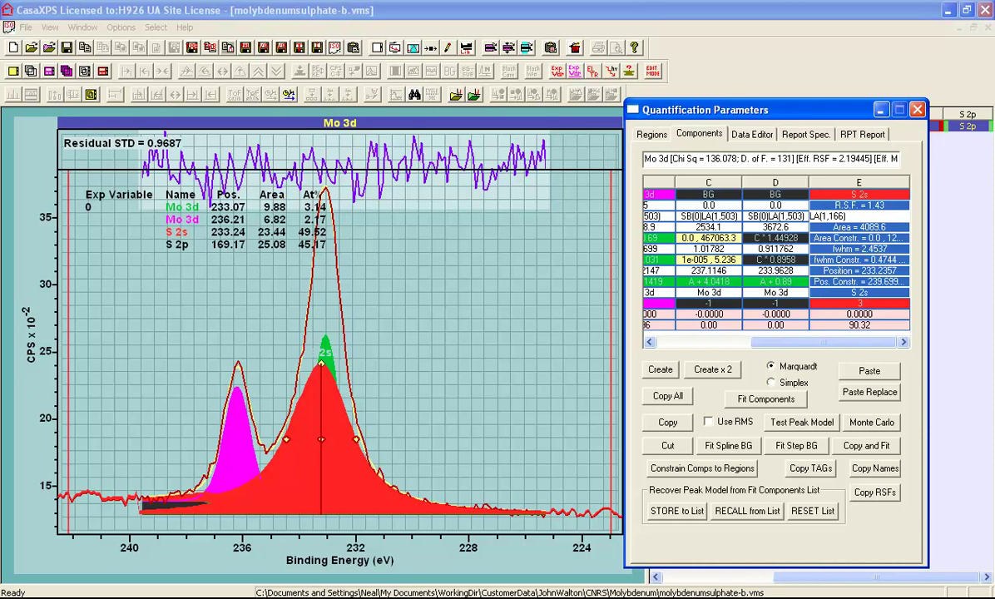
{"action": "key", "text": "Return"}
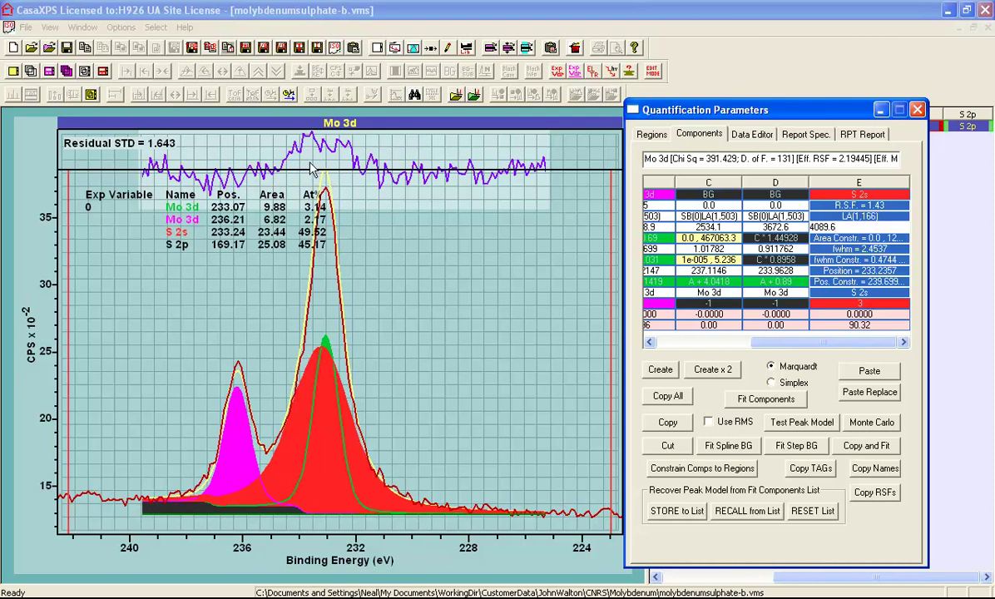
Refit the components to reach residual STD 0.9255, then go to molybdenumsulphate-d.vms.
{"action": "left_click", "coordinate": [775, 400]}
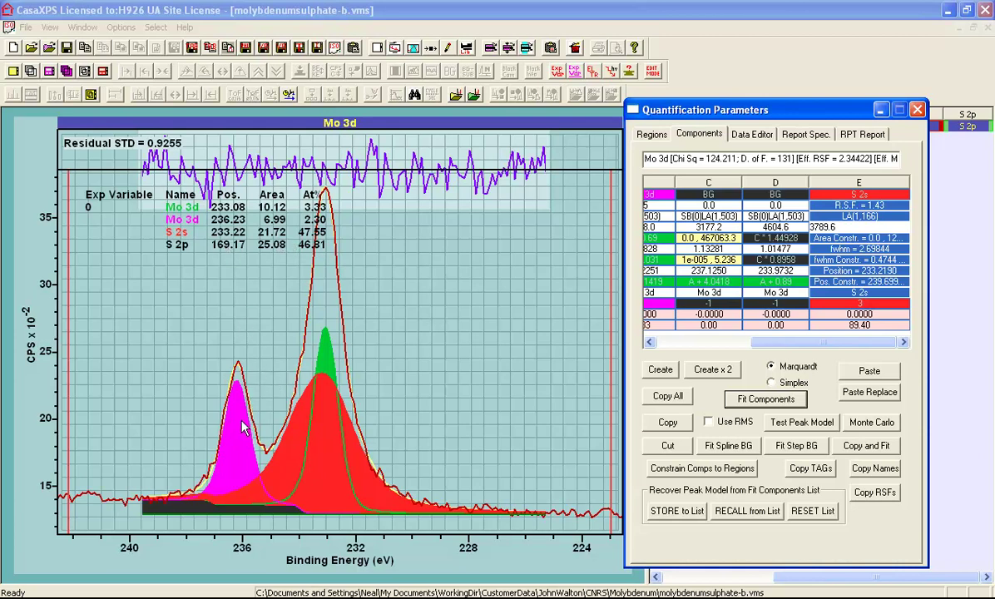
{"action": "left_click", "coordinate": [307, 435]}
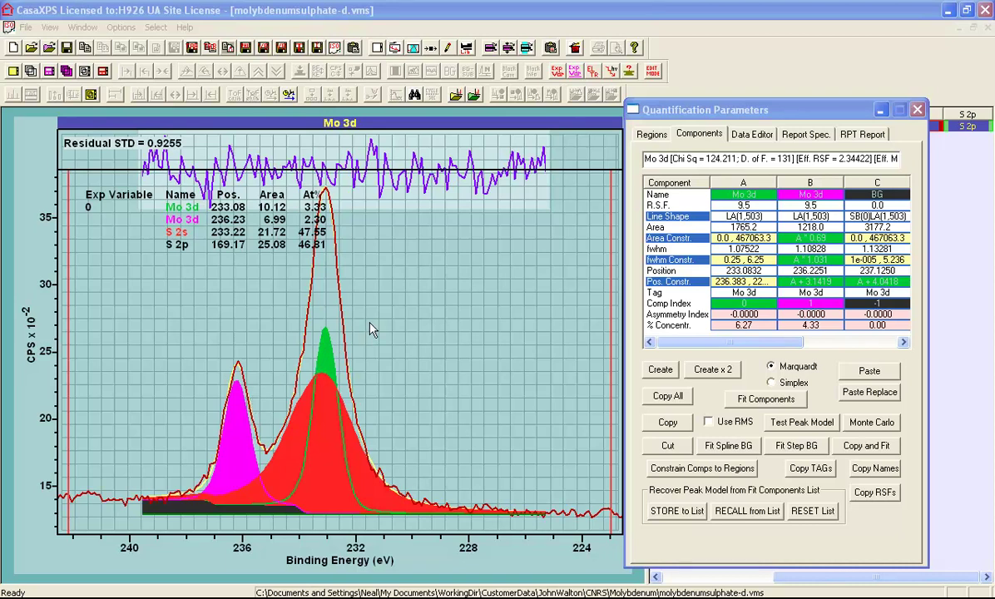
Set Mo 3d component B's area constraint to A * 0.69 and review its position constraint.
{"action": "left_click", "coordinate": [751, 216]}
{"action": "left_click", "coordinate": [781, 216]}
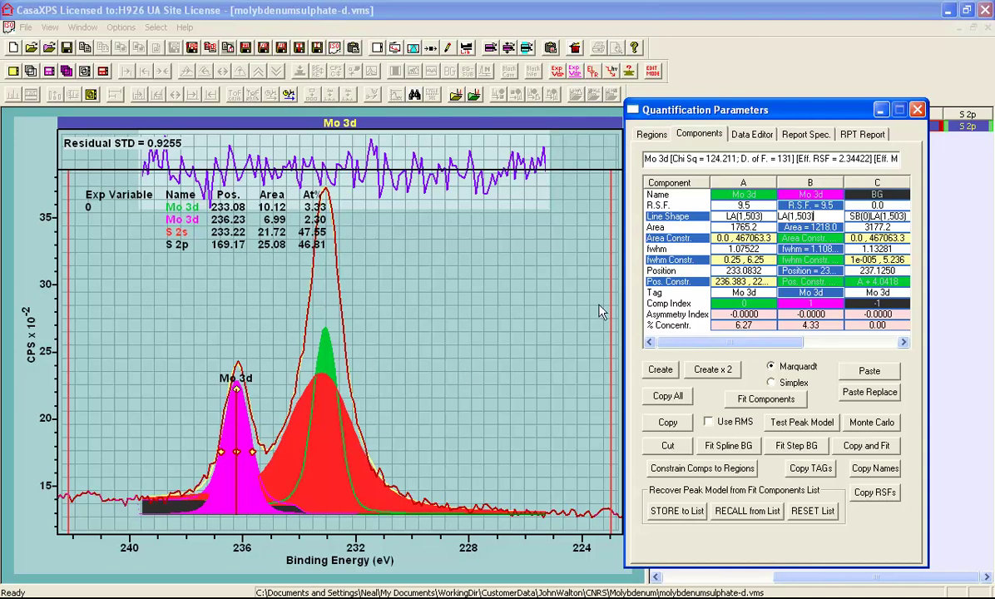
{"action": "left_click", "coordinate": [824, 240]}
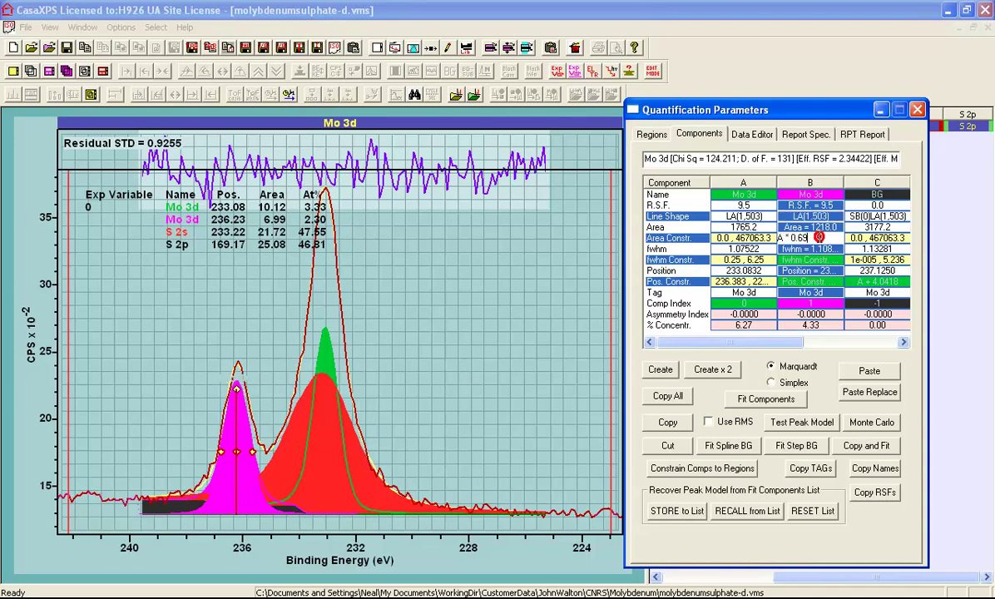
{"action": "type", "text": "A * 0.69"}
{"action": "left_click", "coordinate": [813, 262]}
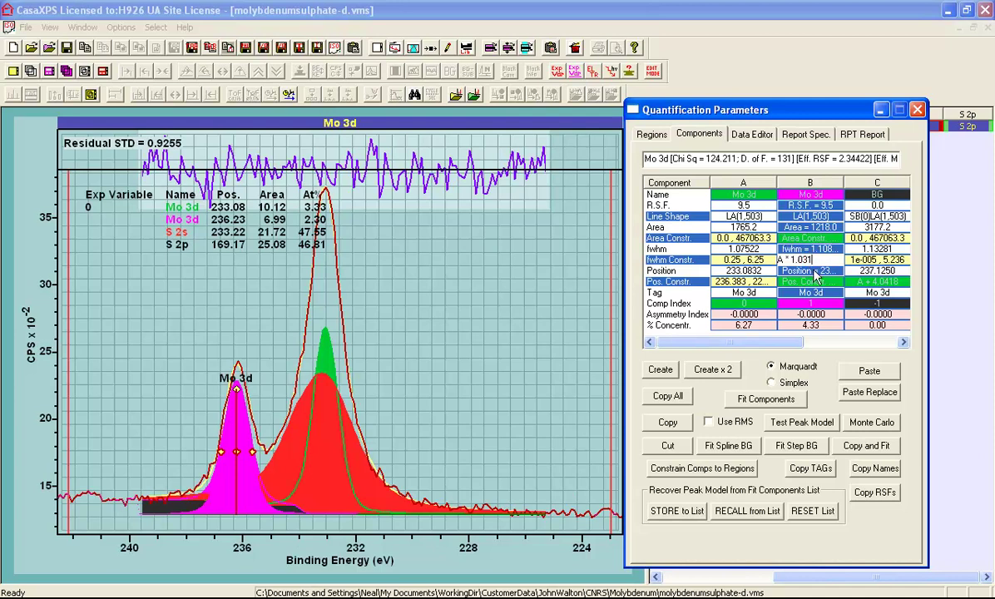
{"action": "left_click", "coordinate": [812, 280]}
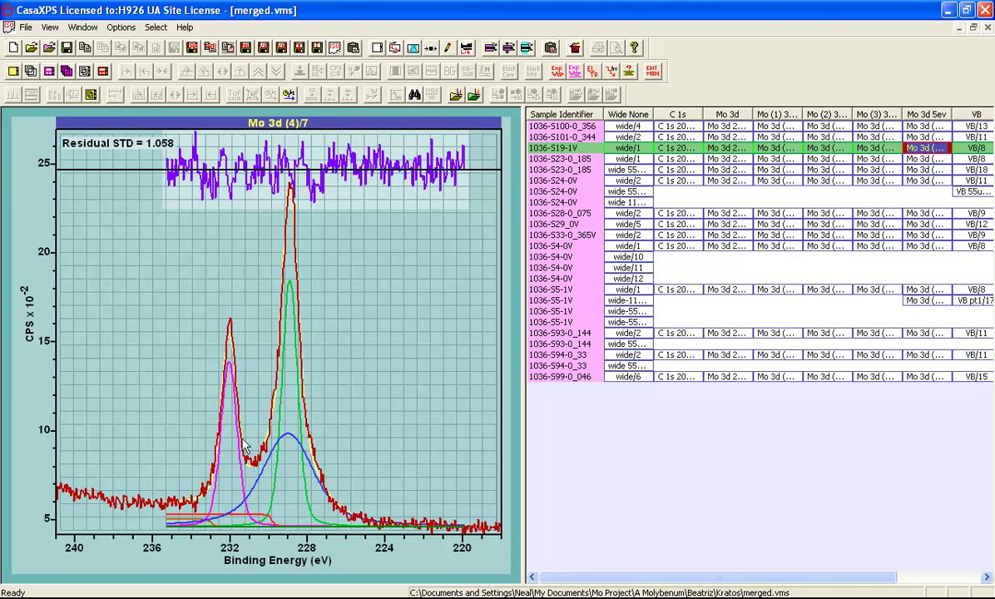
Shift the broad blue component in the Mo 3d (4)/7 fit slightly left and down.
{"action": "left_click_drag", "start_coordinate": [292, 441], "coordinate": [287, 442]}
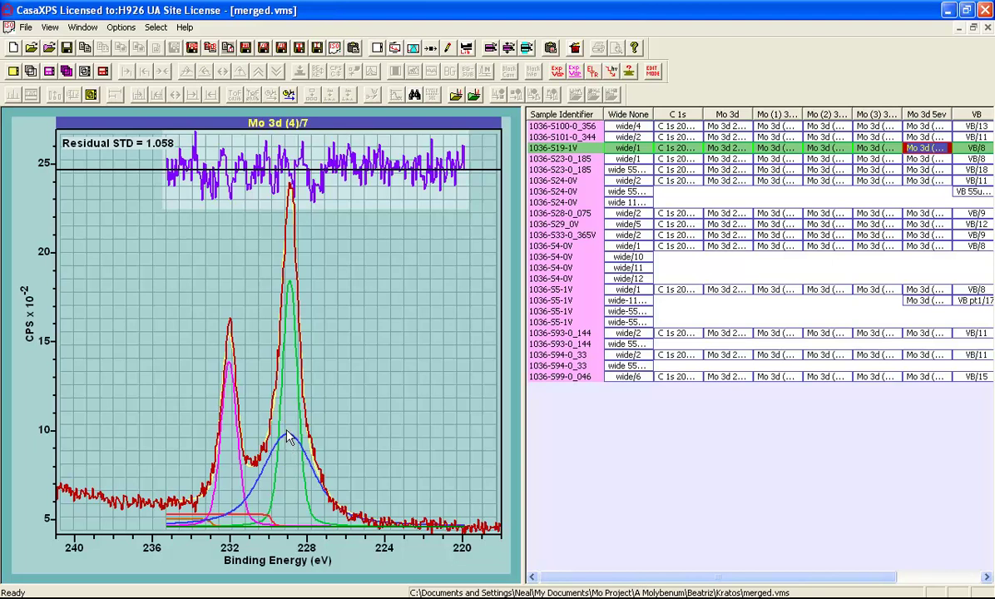